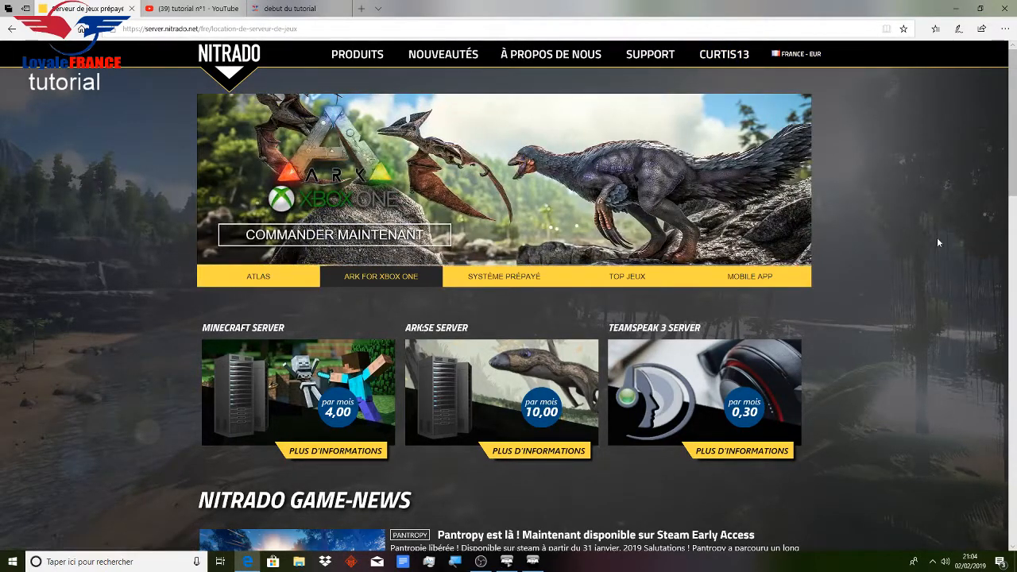
Look over the Nitrado home page and open the account's list of services
scroll(134, 492, "down", 3)
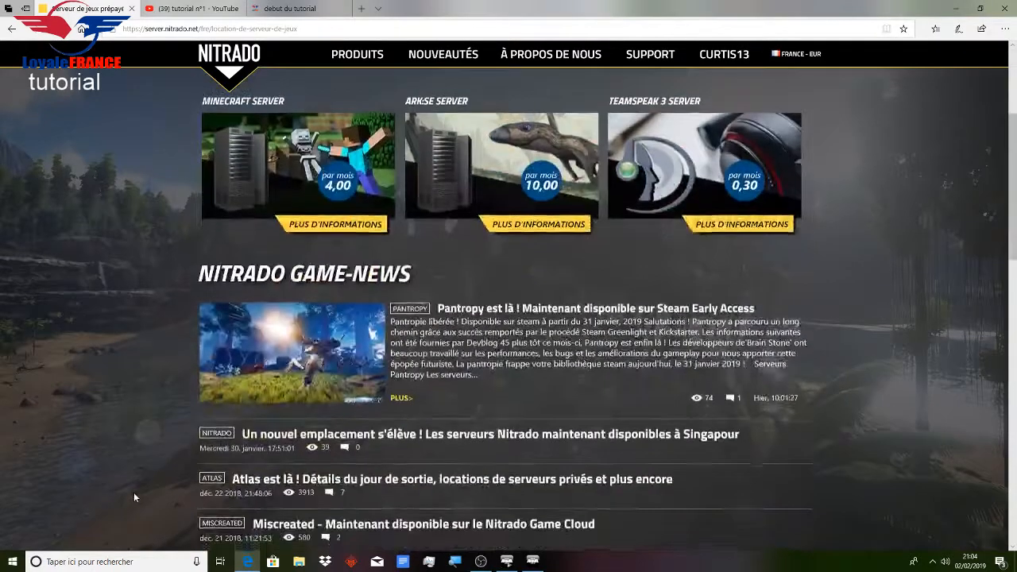
scroll(137, 484, "up", 3)
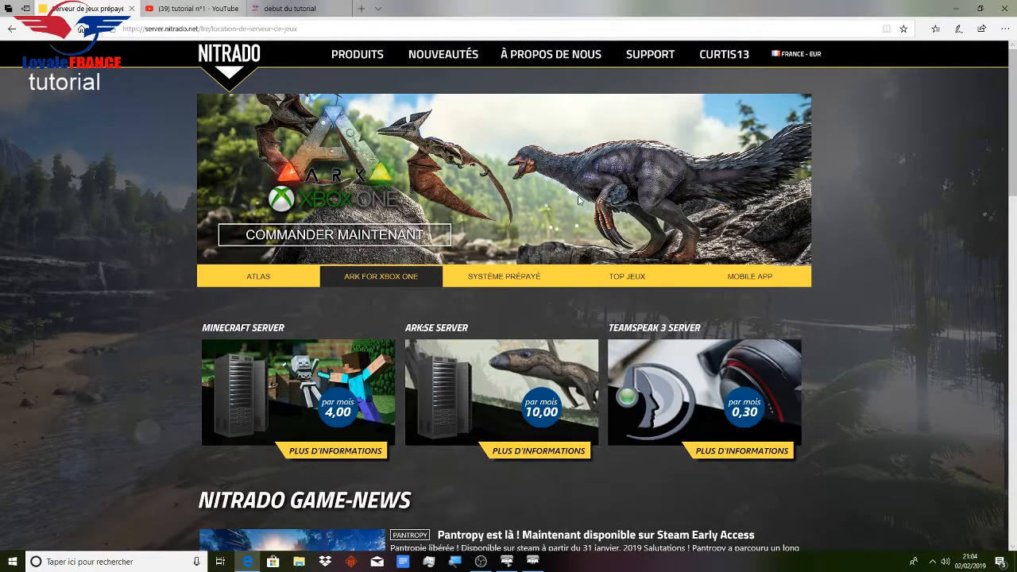
mouse_move(652, 54)
mouse_move(724, 54)
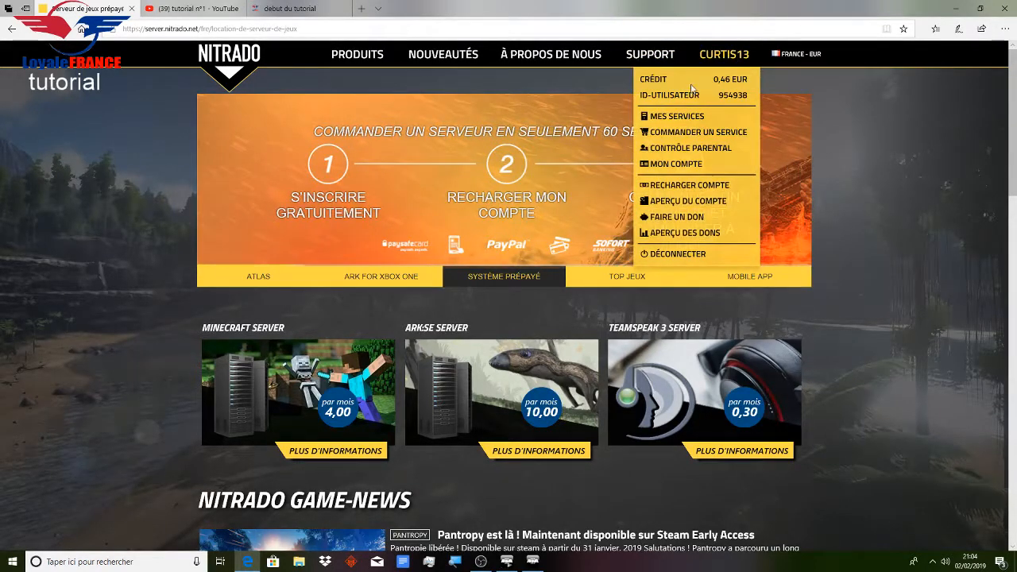
left_click(678, 124)
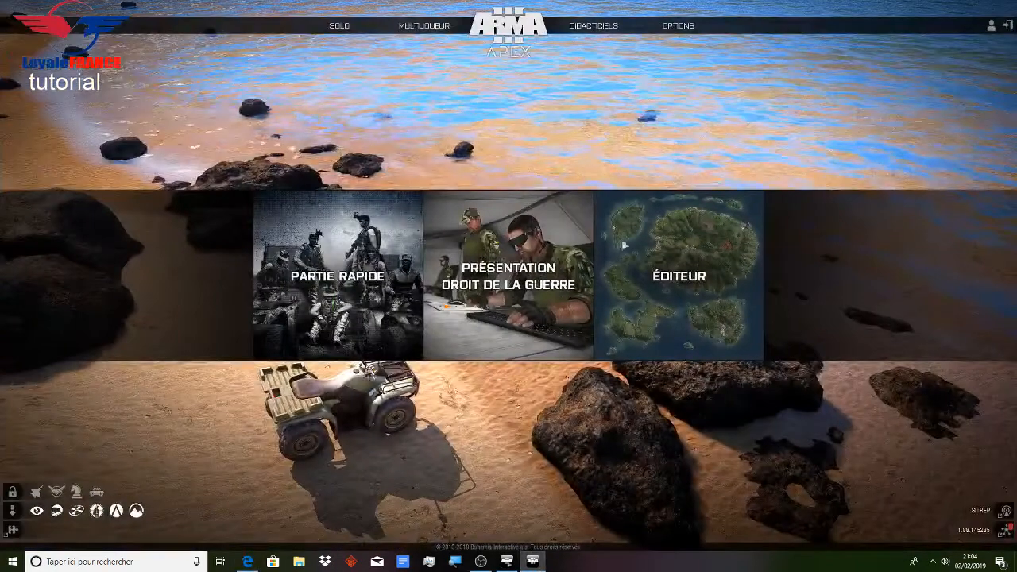
In Arma 3 multiplayer, connect directly to the saved address 46.251.241.28:2302 and join the nitrado.net gameserver
left_click(423, 38)
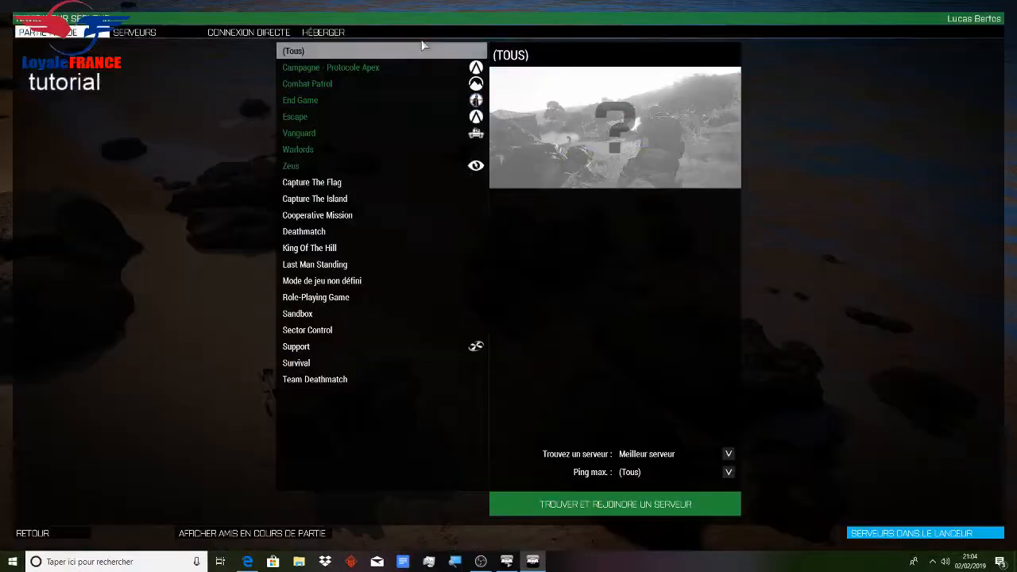
left_click(239, 34)
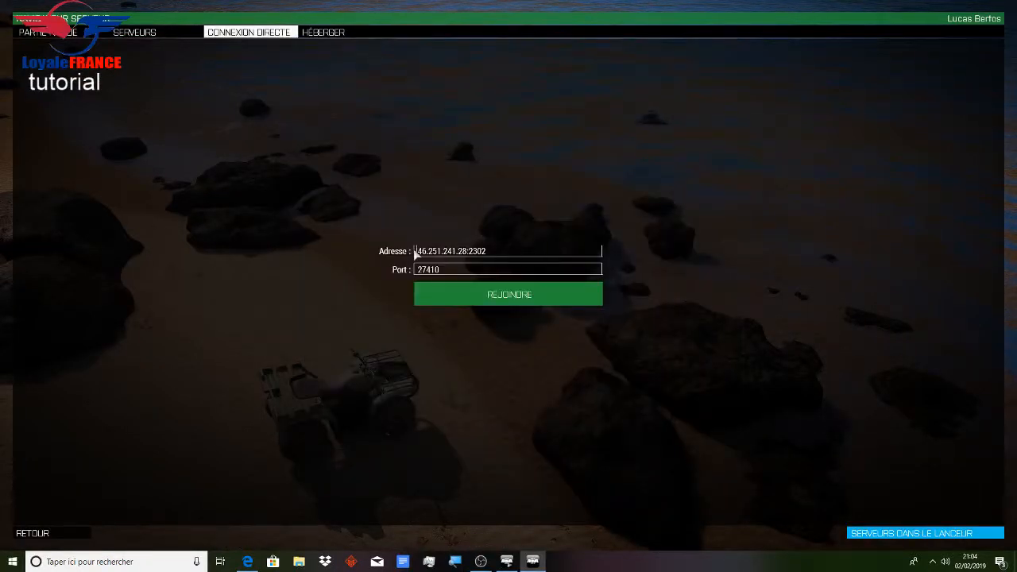
left_click(507, 297)
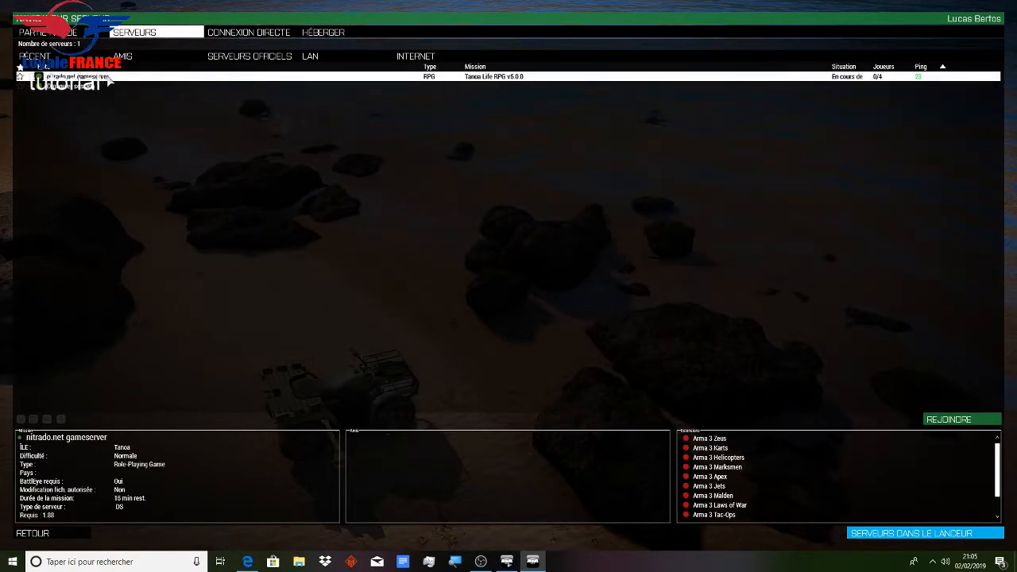
double_click(109, 79)
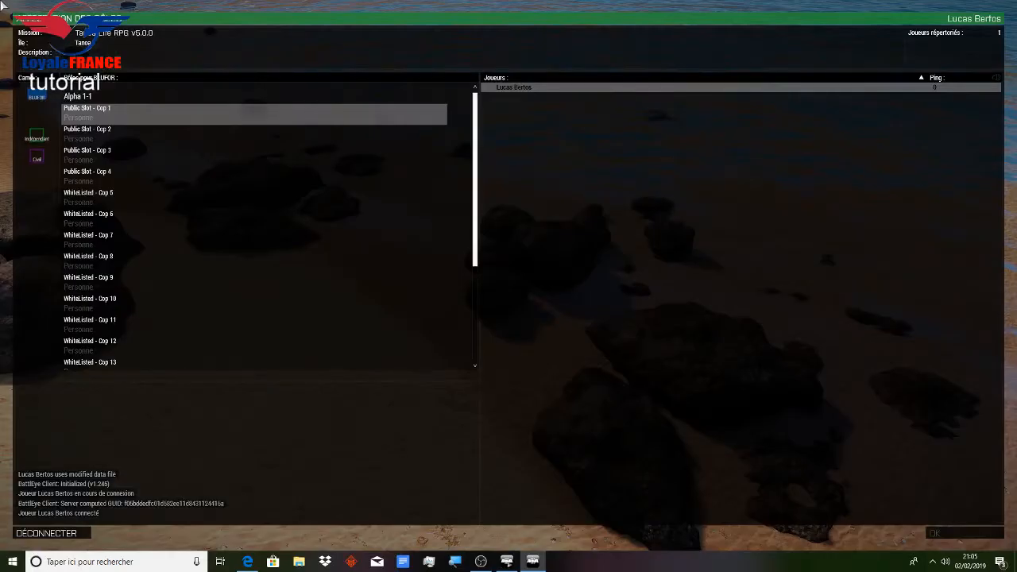
Take the Civilian 1 role, start the mission, spawn at Georgetown and dismiss the welcome message
left_click(37, 159)
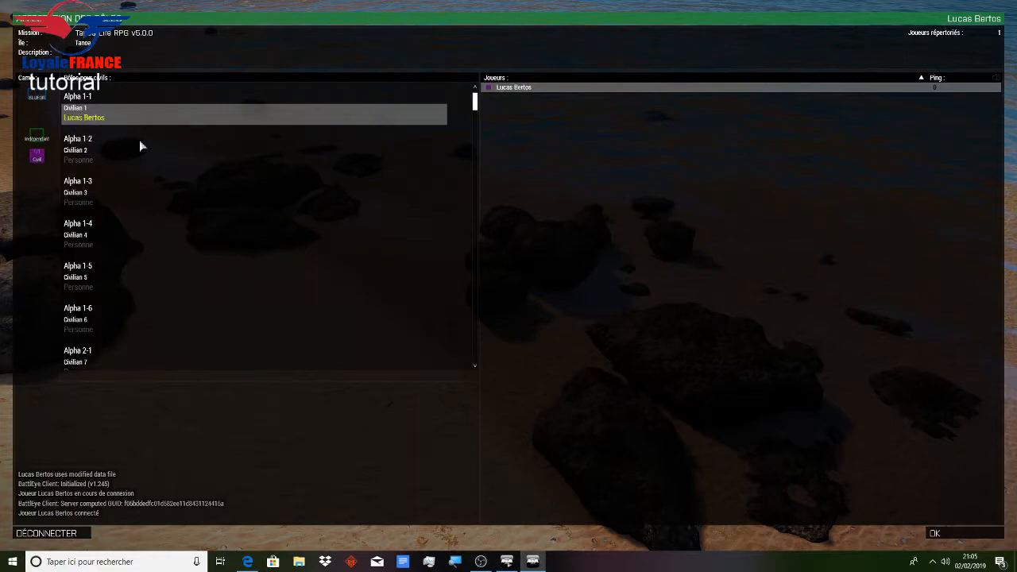
left_click(940, 533)
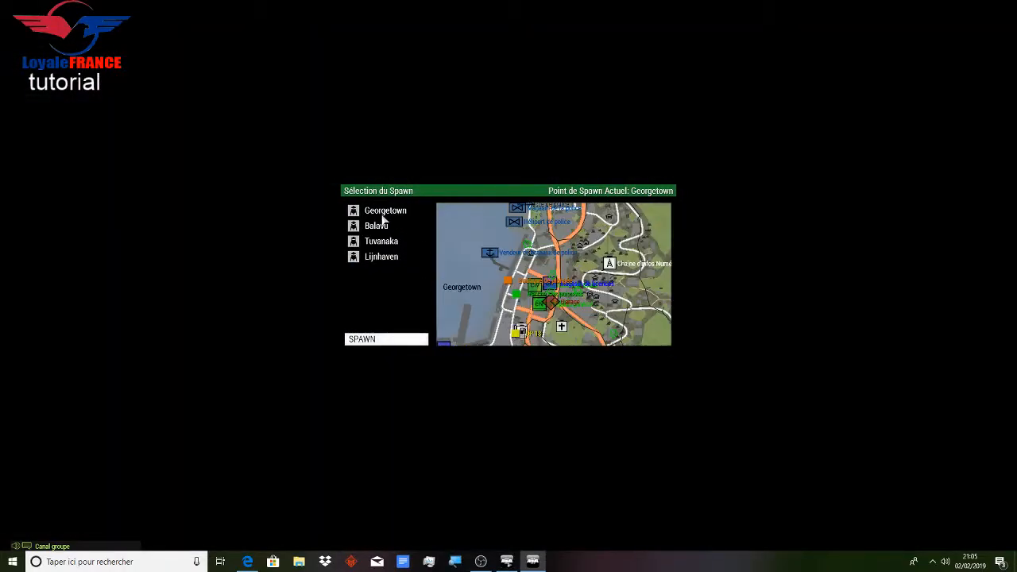
left_click(382, 213)
left_click(386, 339)
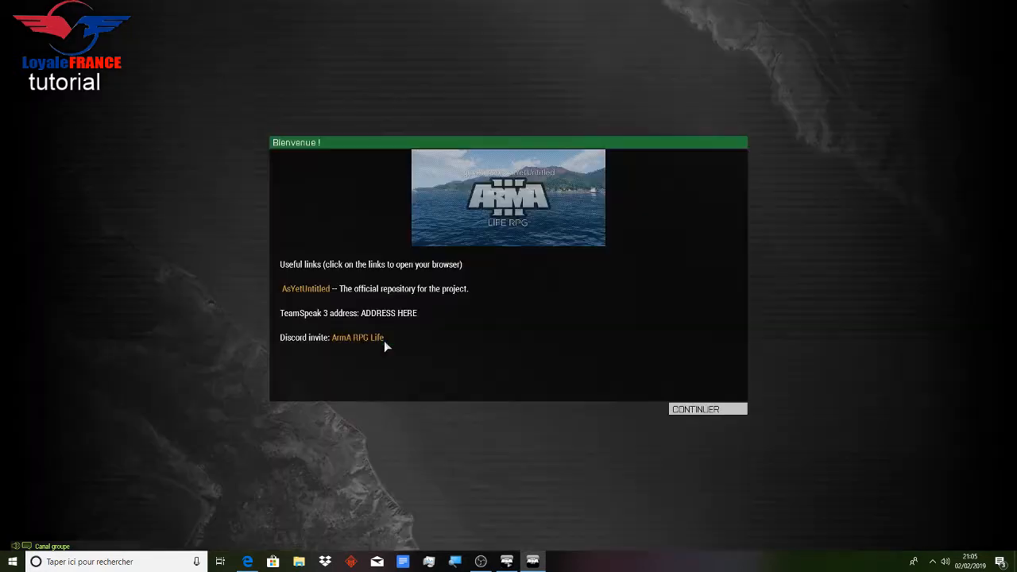
left_click(708, 409)
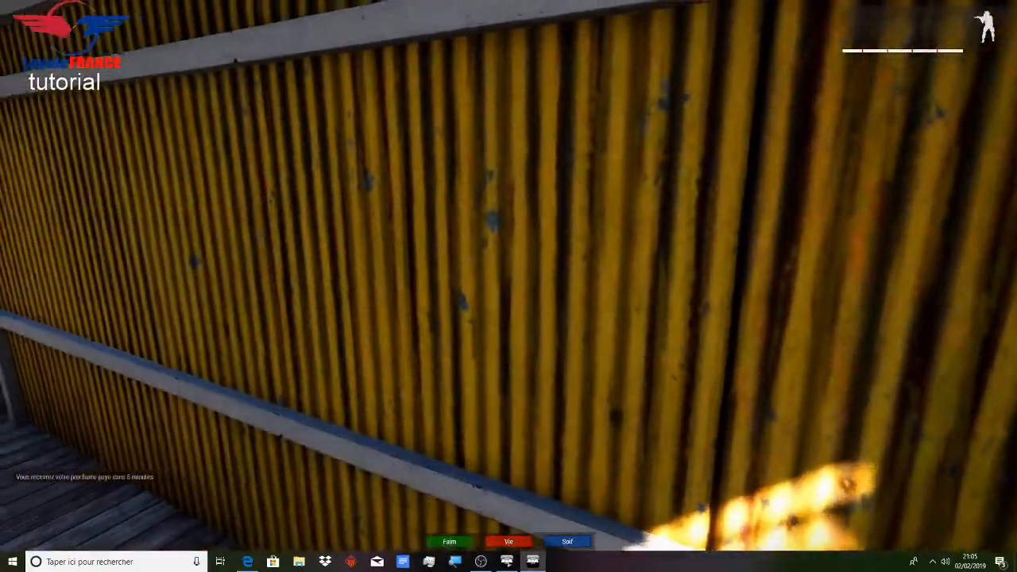
Walk through the spawn building and examine the Tanoa map around Georgetown
key("w")
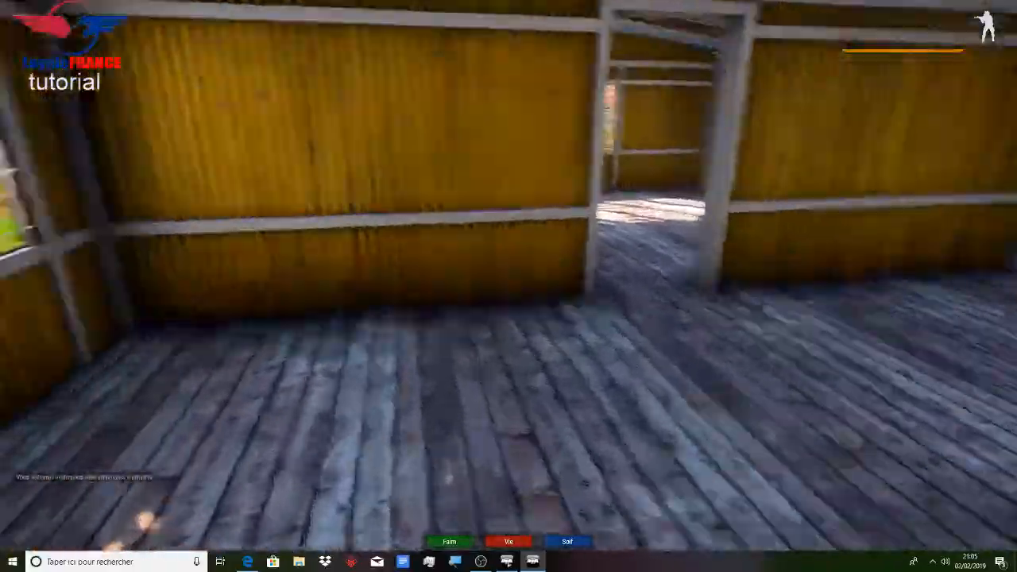
key("w")
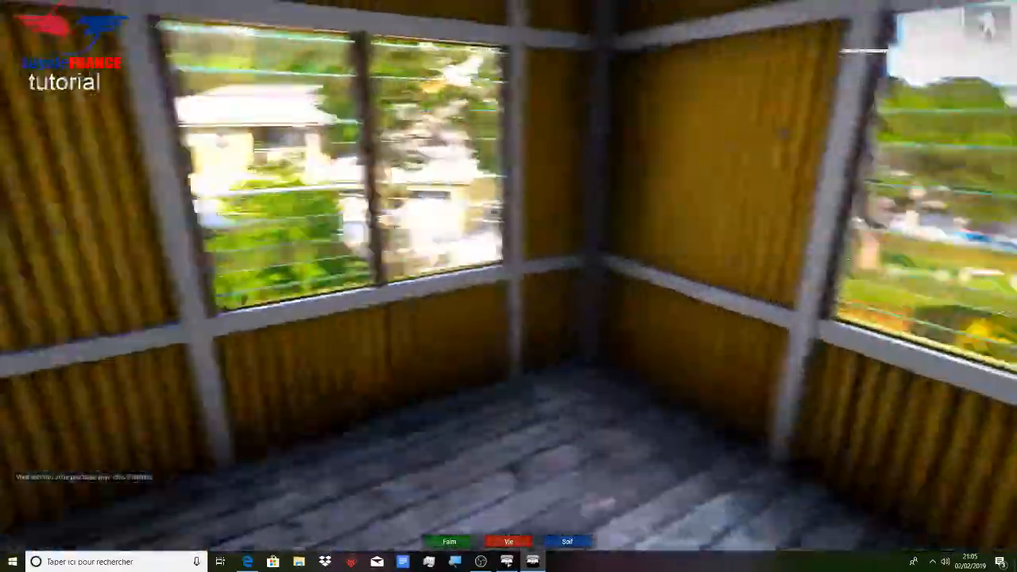
key("w")
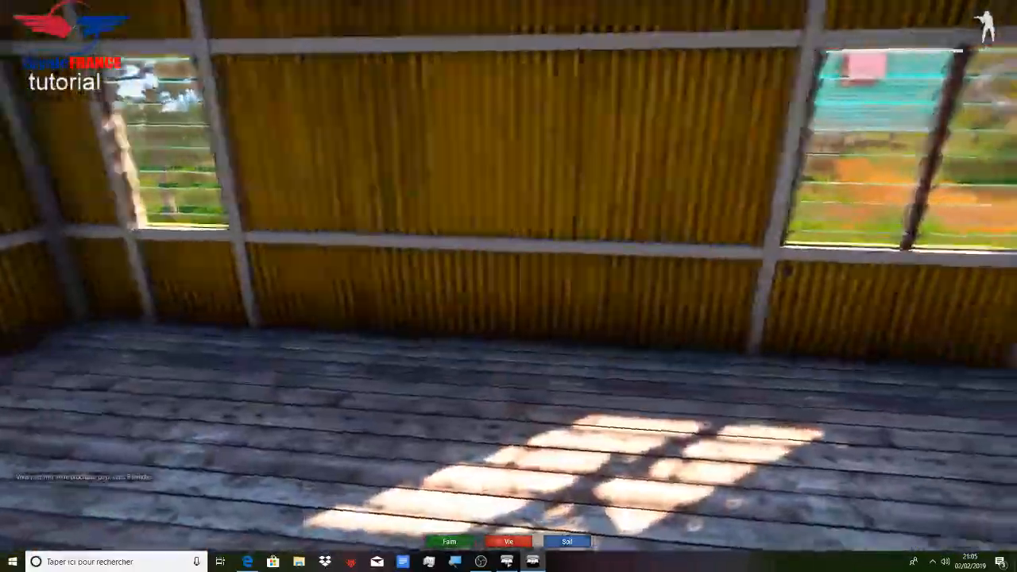
key("w")
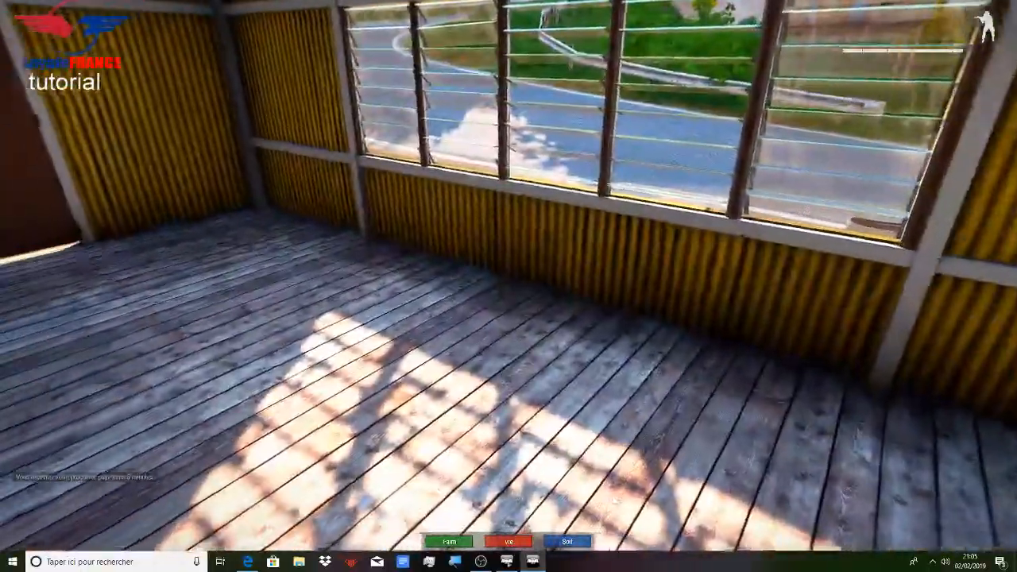
key("m")
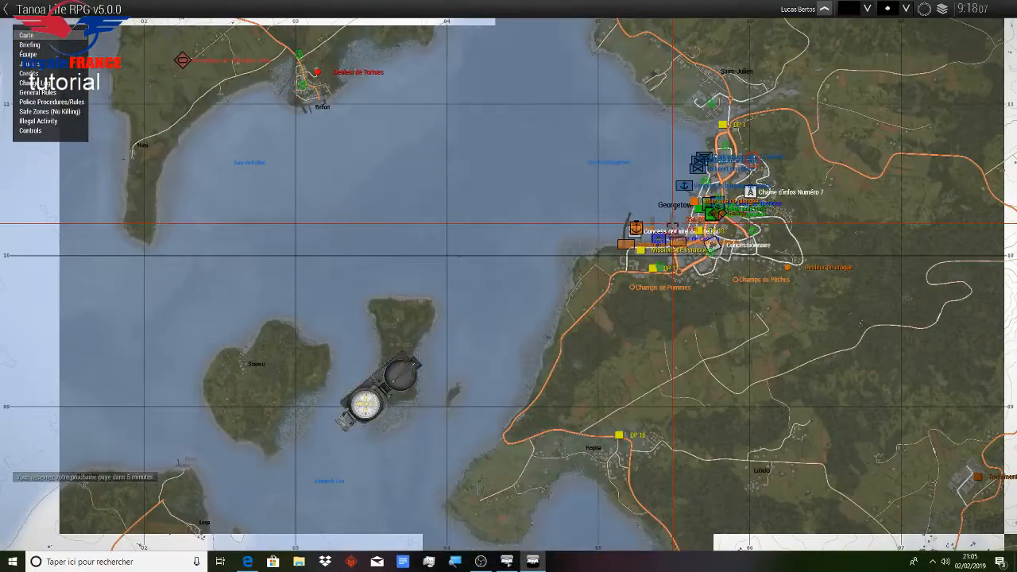
scroll(672, 225, "down", 8)
scroll(673, 227, "up", 7)
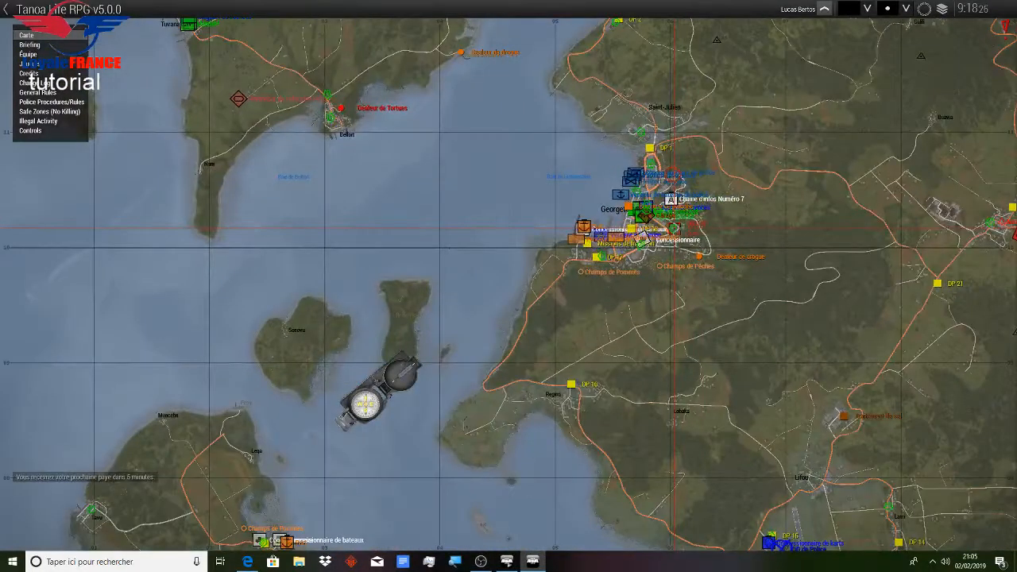
key("m")
Abandon the game session, confirm leaving and close the notice to return to the server browser
key("Escape")
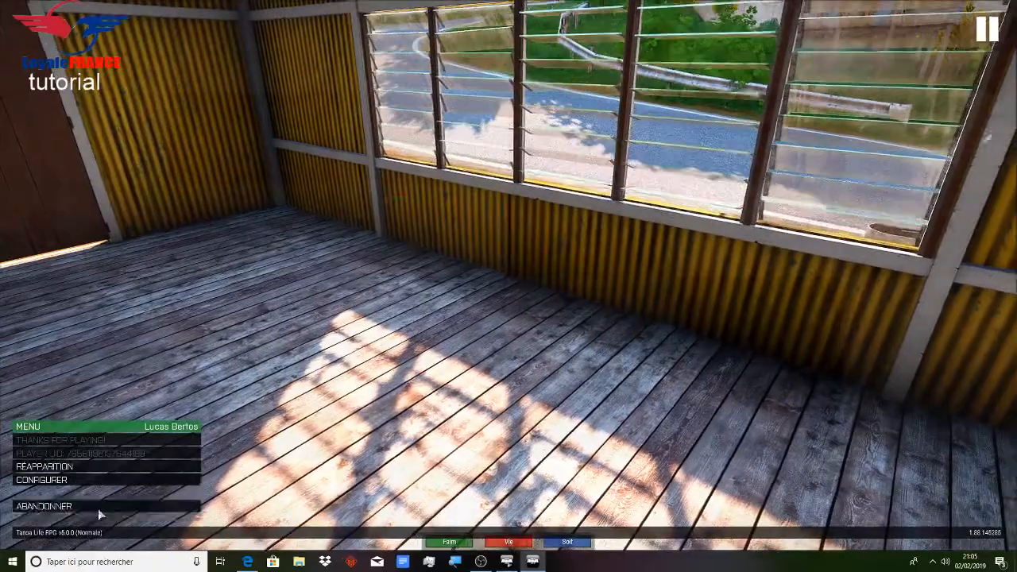
left_click(97, 507)
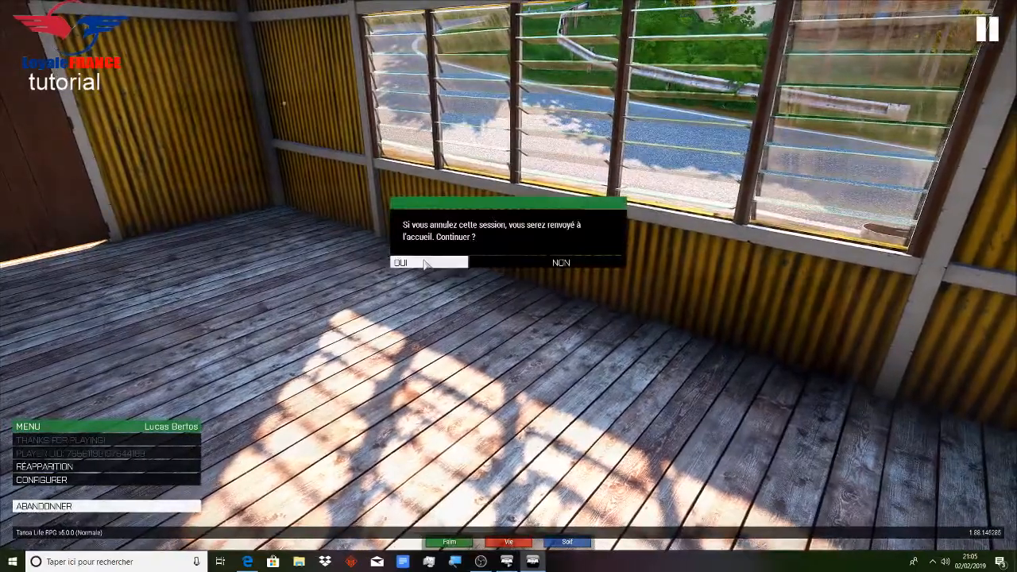
left_click(425, 264)
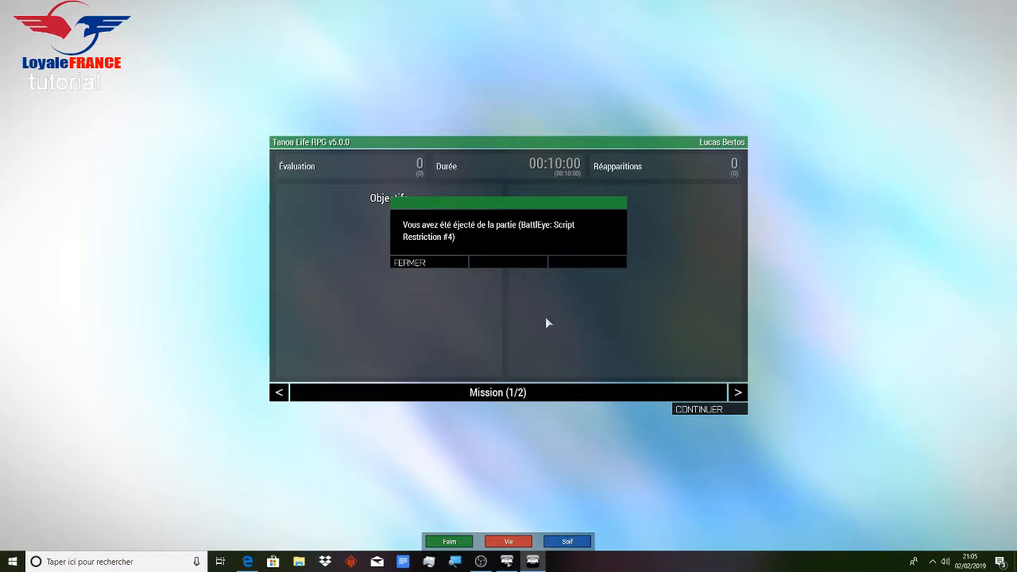
left_click(429, 263)
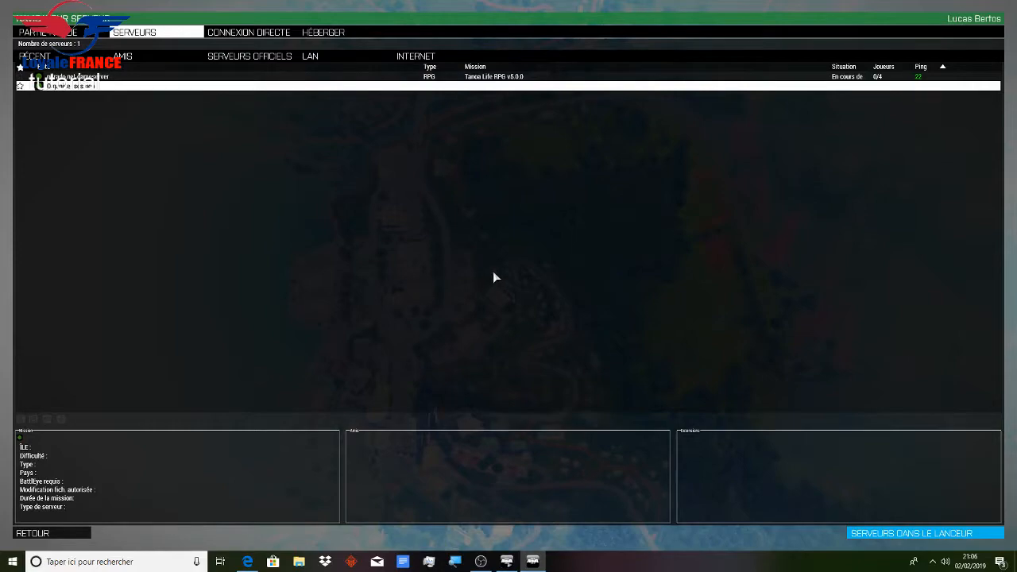
Switch to the browser, open the nitrado.net gameserver's web interface and review its dashboard down to the FTP and MySQL details
left_click(247, 561)
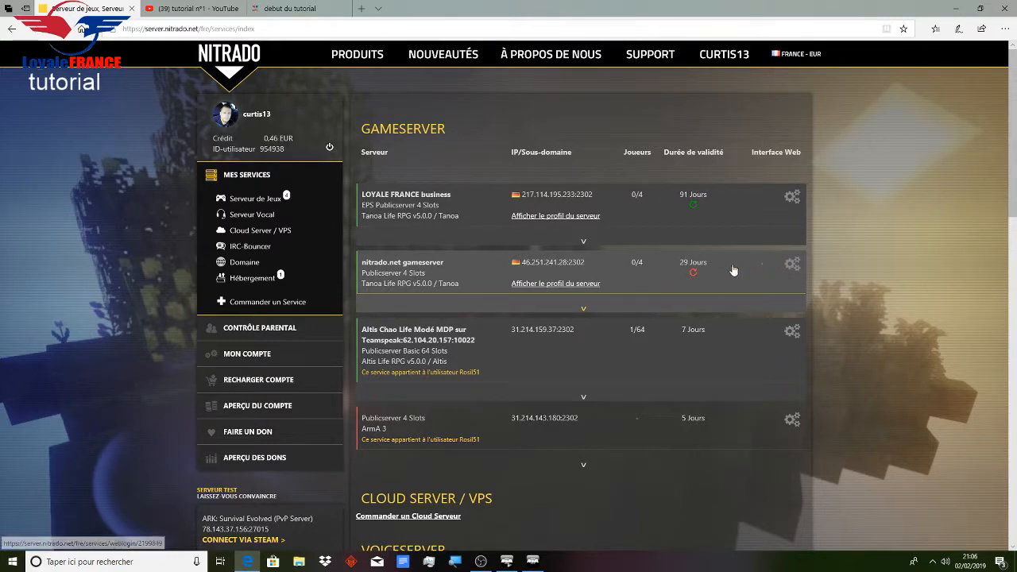
left_click(792, 265)
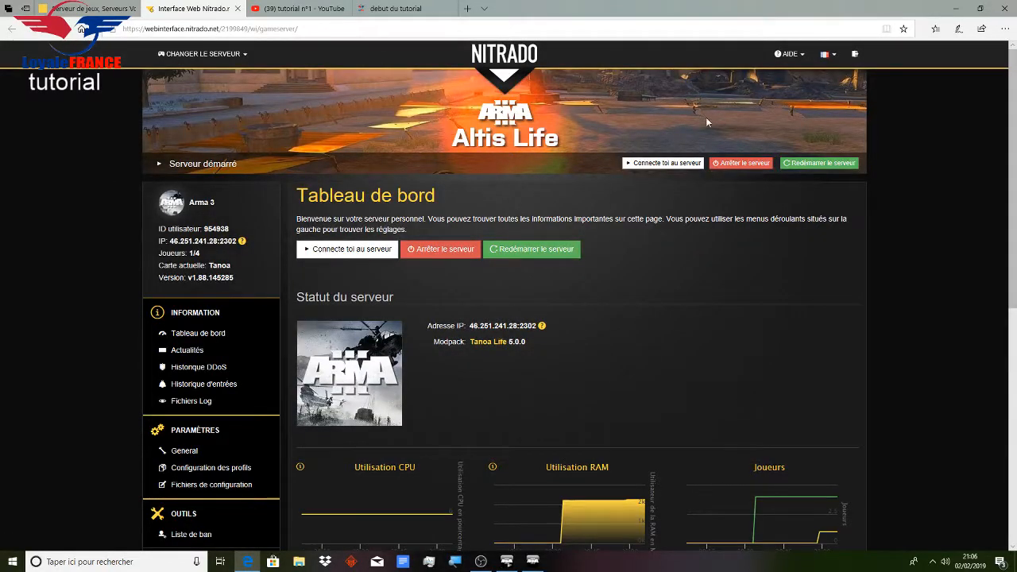
scroll(97, 393, "down", 1)
scroll(108, 386, "up", 1)
scroll(737, 293, "down", 2)
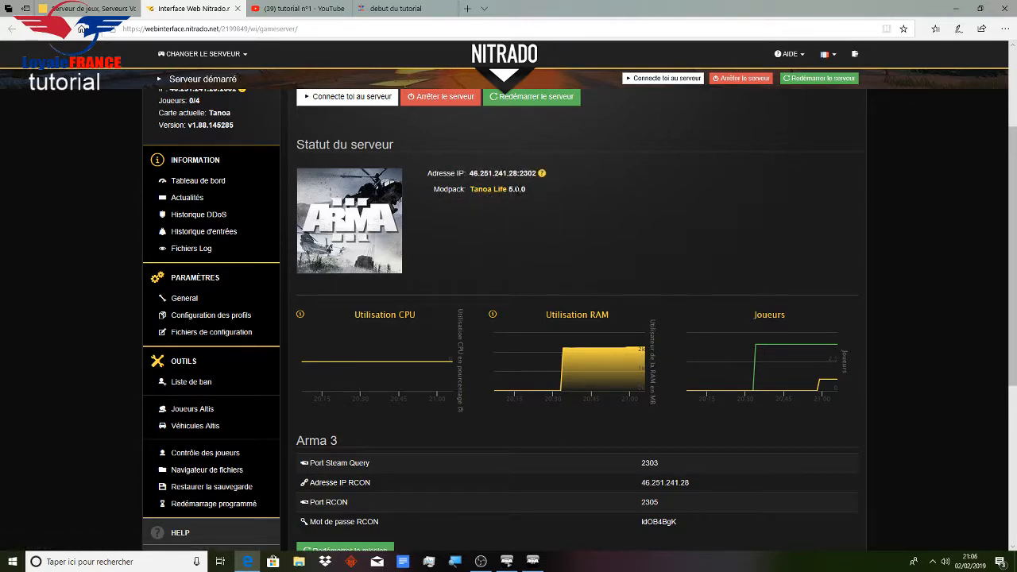
scroll(527, 299, "down", 2)
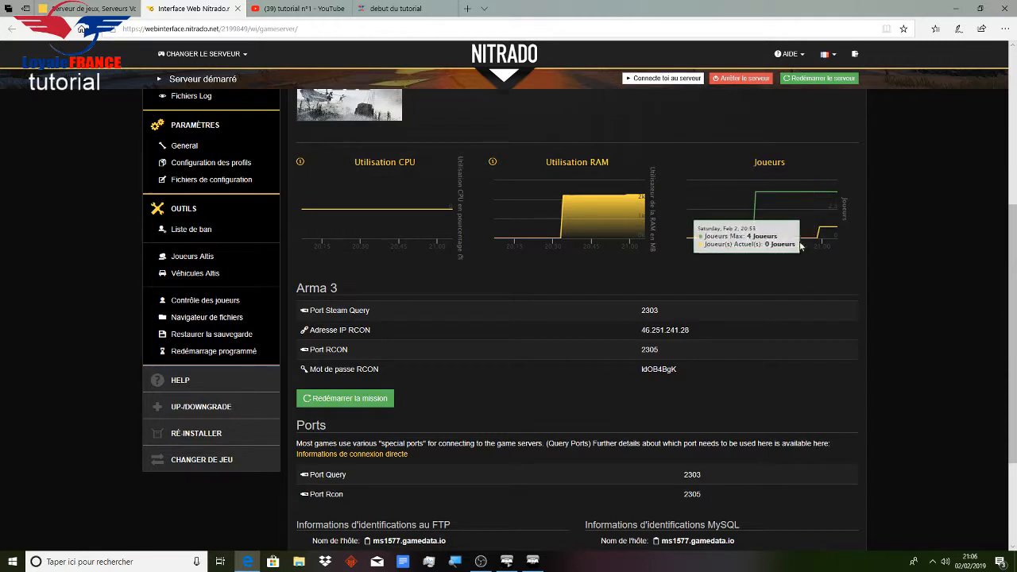
scroll(367, 384, "down", 1)
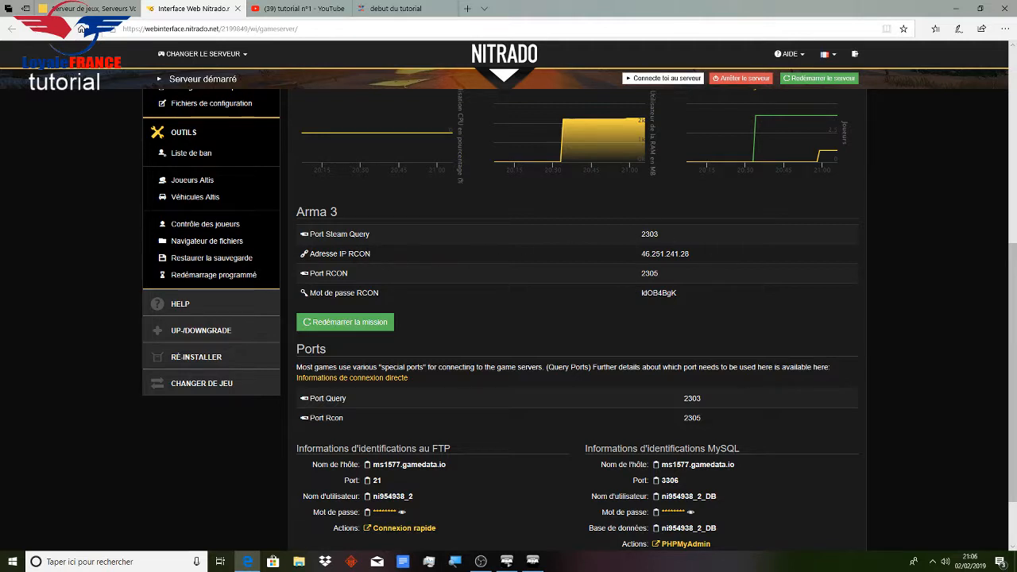
scroll(516, 329, "down", 1)
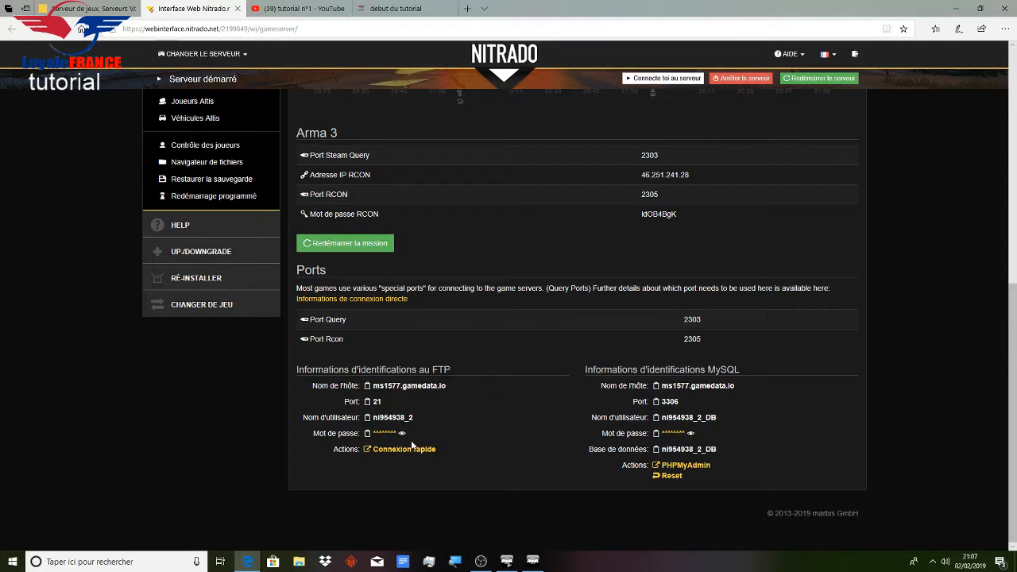
Switch to FileZilla and connect to the ms1577.gamedata.io server using the saved quick connection
left_click(954, 11)
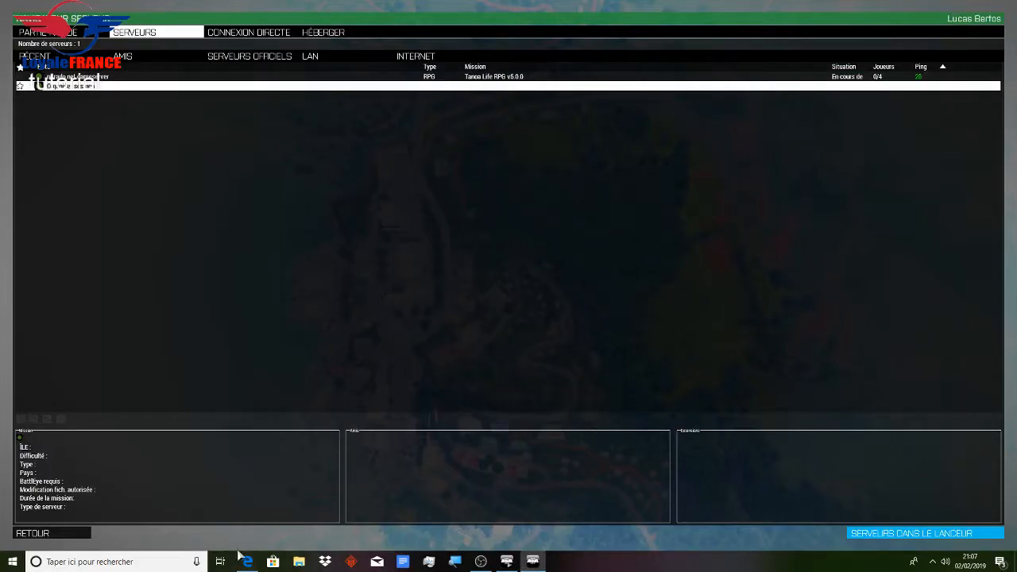
left_click(243, 560)
left_click(245, 562)
left_click(531, 562)
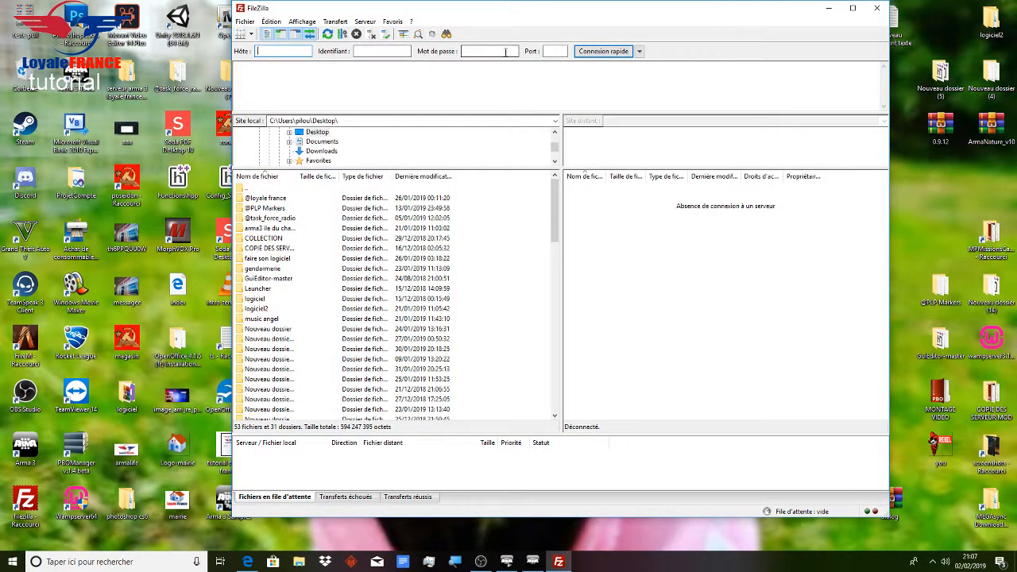
left_click(638, 52)
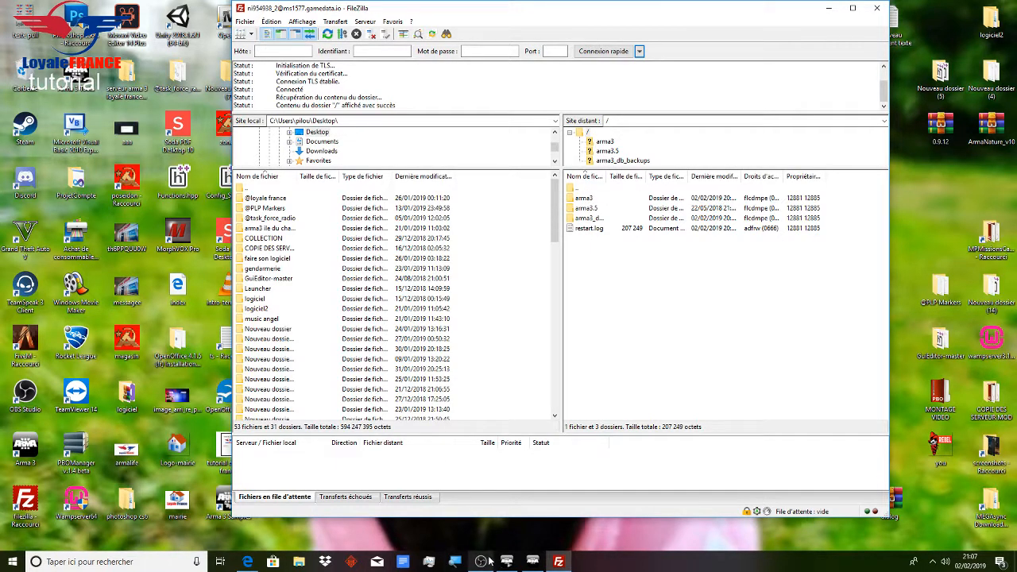
Return to the browser and open the server's file browser in the Nitrado web interface
left_click(247, 561)
scroll(95, 235, "up", 1)
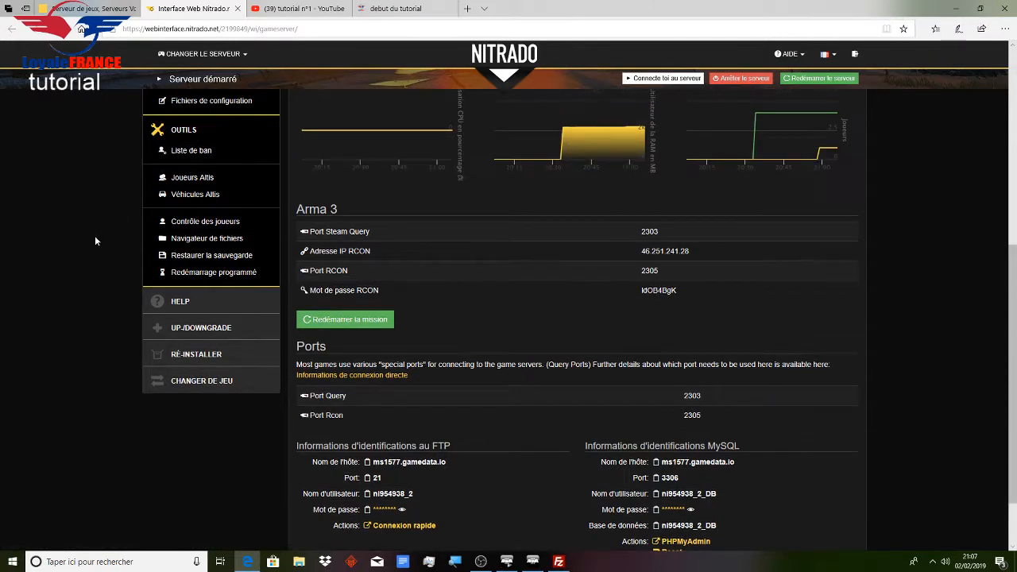
left_click(193, 245)
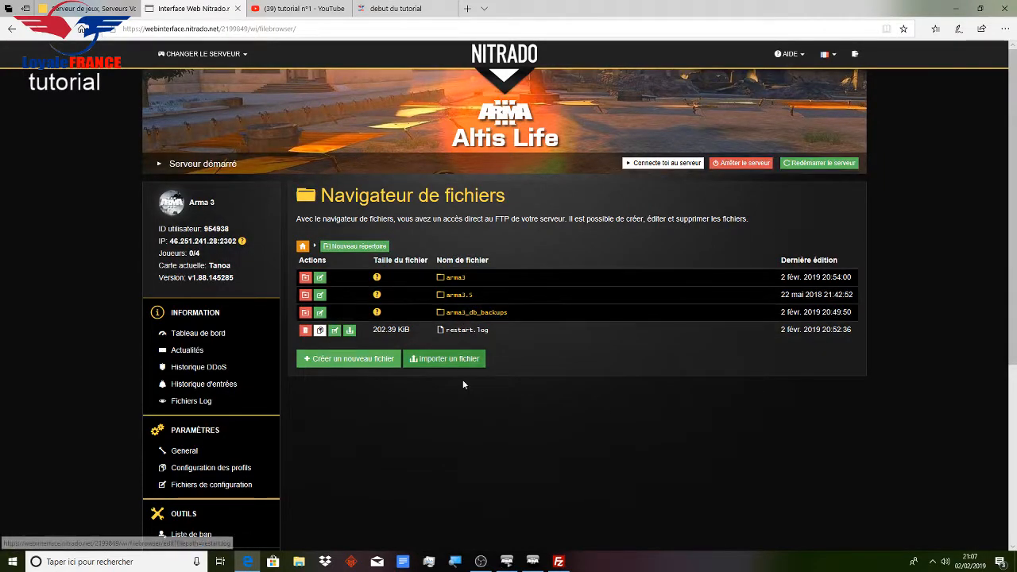
Switch back to FileZilla and open the arma3 folder on the remote server
left_click(558, 562)
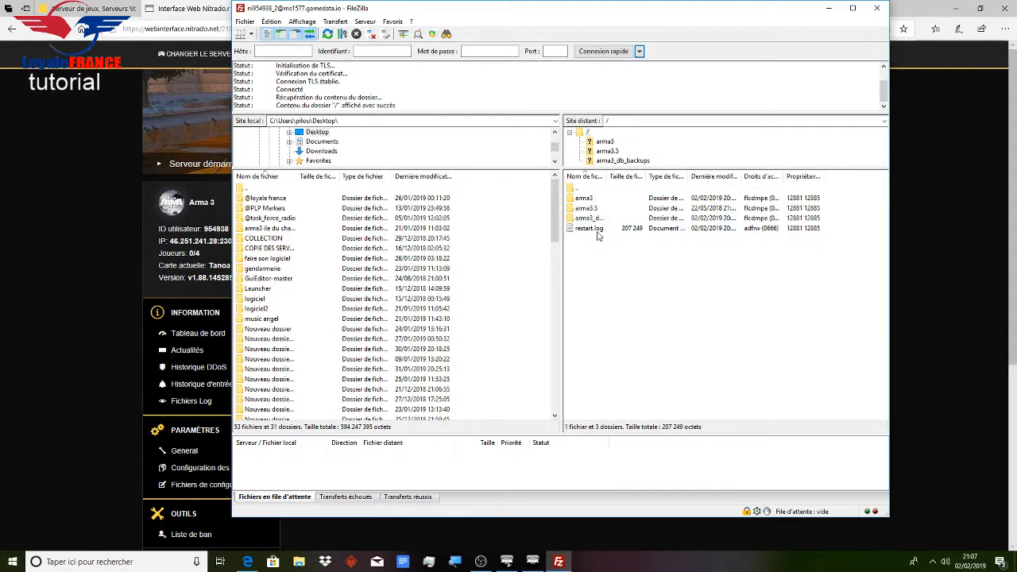
double_click(588, 198)
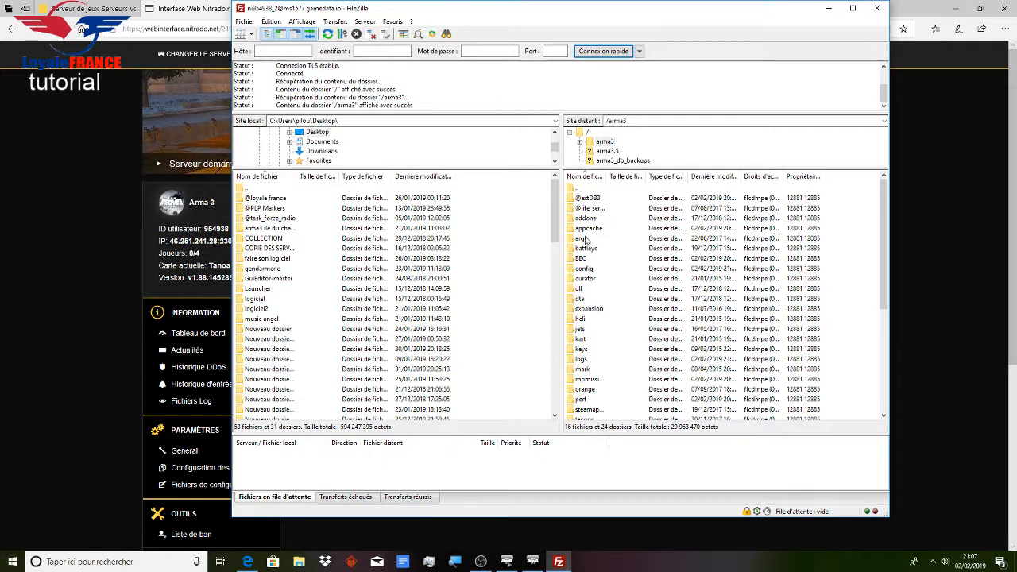
Open the Tanoa_Life.Tanoa mission folder inside mpmissions on the remote server
scroll(579, 343, "down", 2)
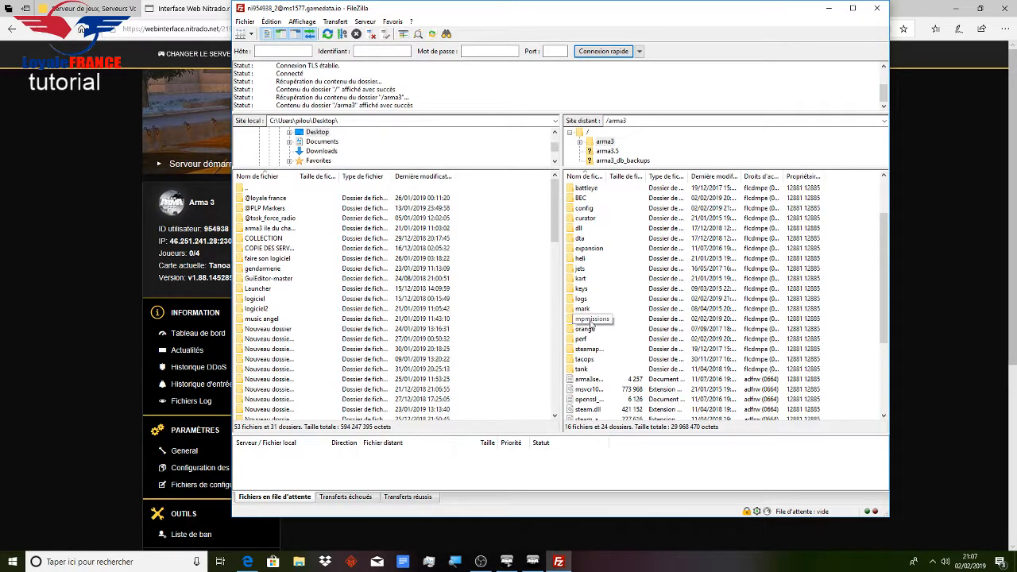
double_click(589, 320)
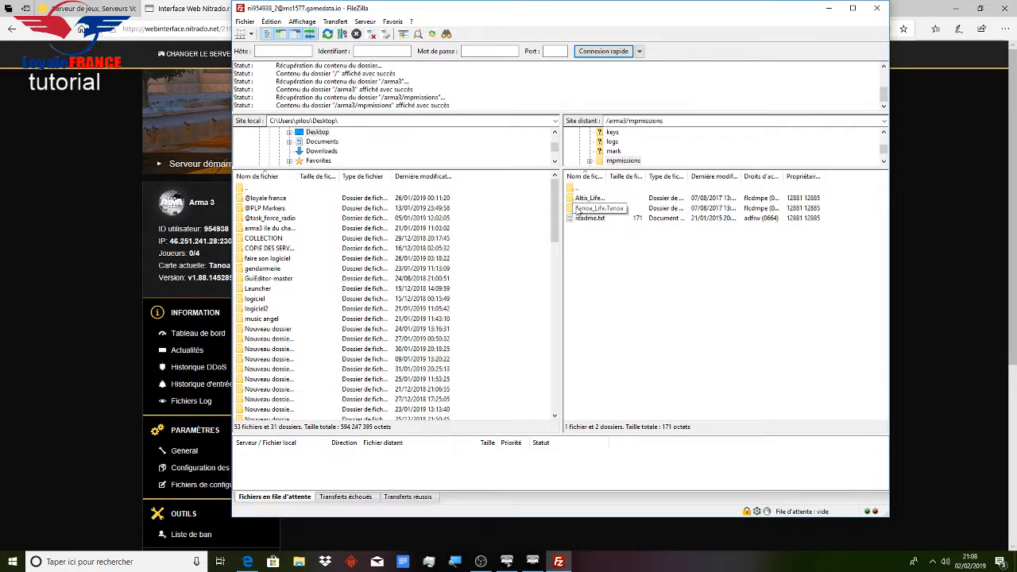
double_click(600, 211)
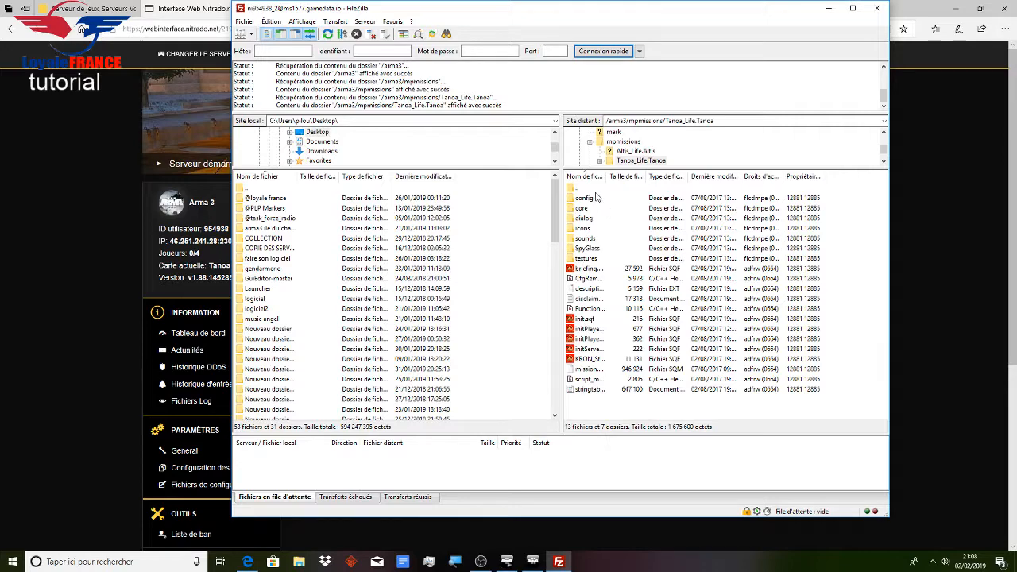
Close FileZilla and open the server's configuration files page in the Nitrado web interface
left_click_drag(578, 19, 546, 41)
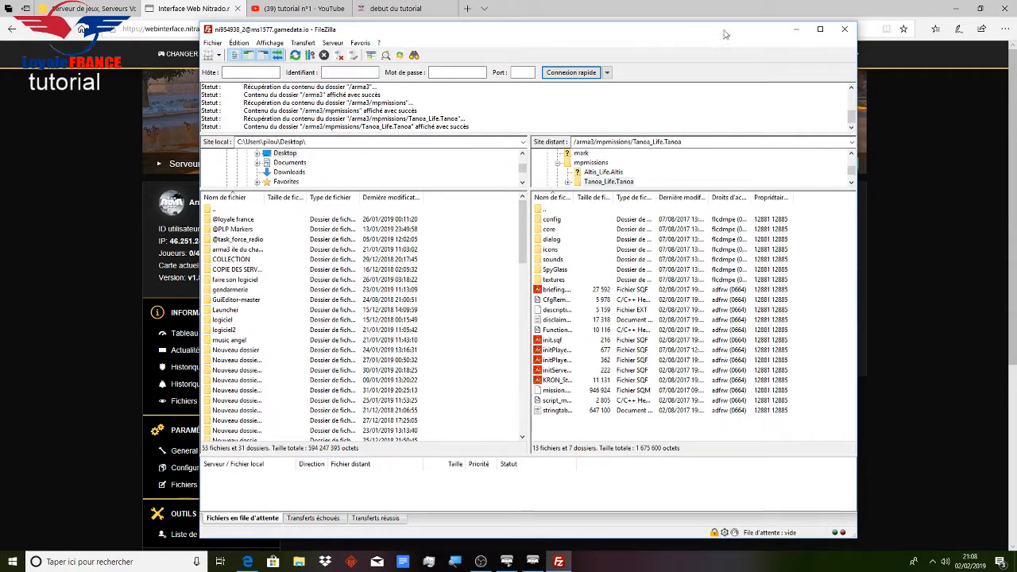
left_click(845, 31)
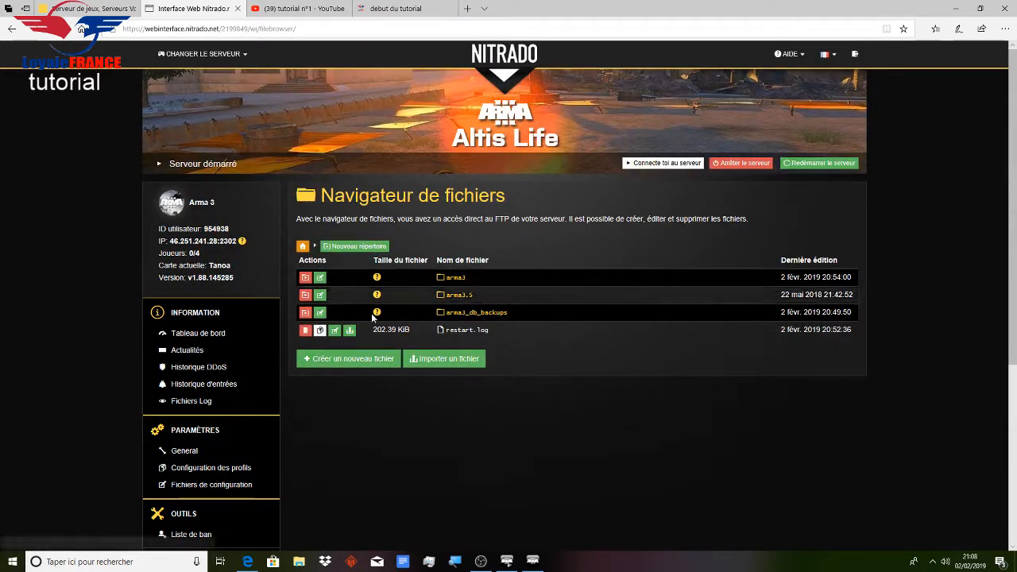
scroll(59, 365, "down", 3)
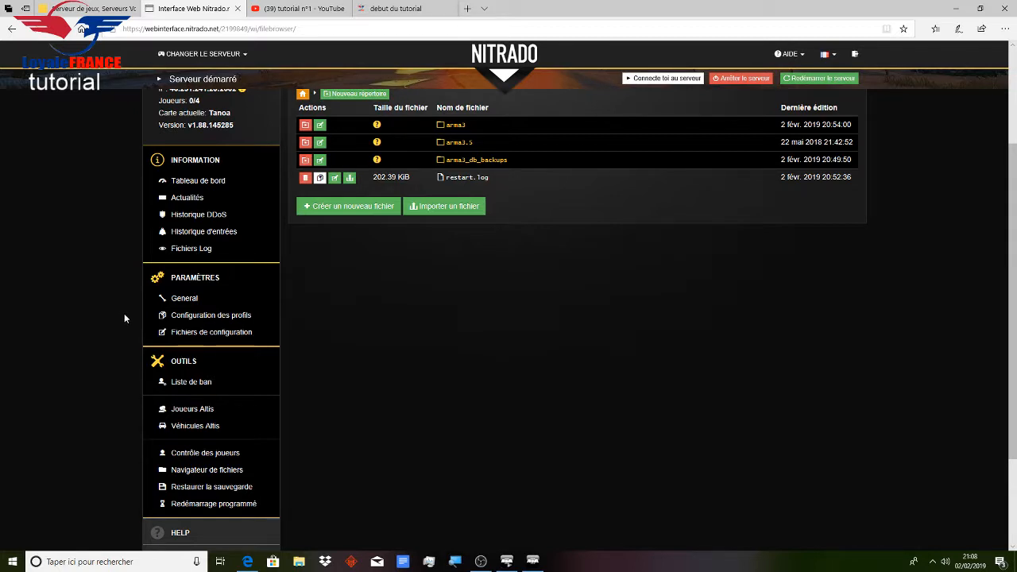
scroll(127, 314, "down", 1)
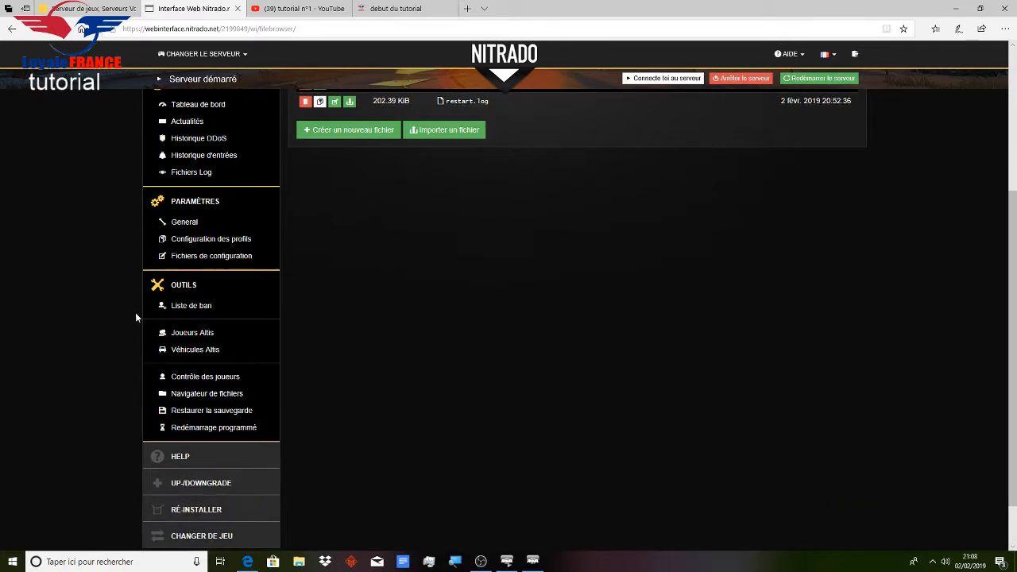
left_click(195, 257)
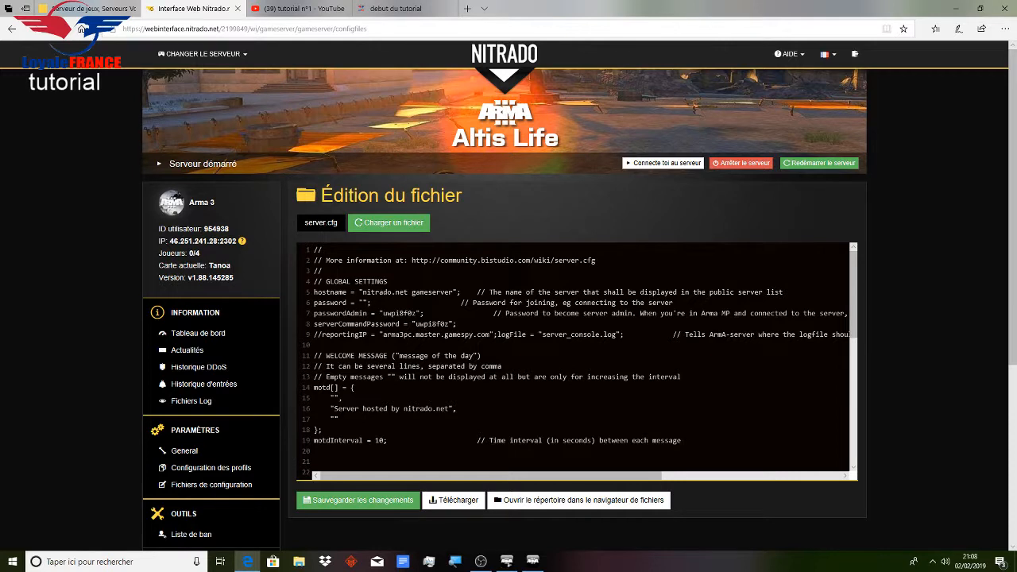
Replace the hostname value in server.cfg with "tuto serveur"
left_click_drag(362, 292, 449, 292)
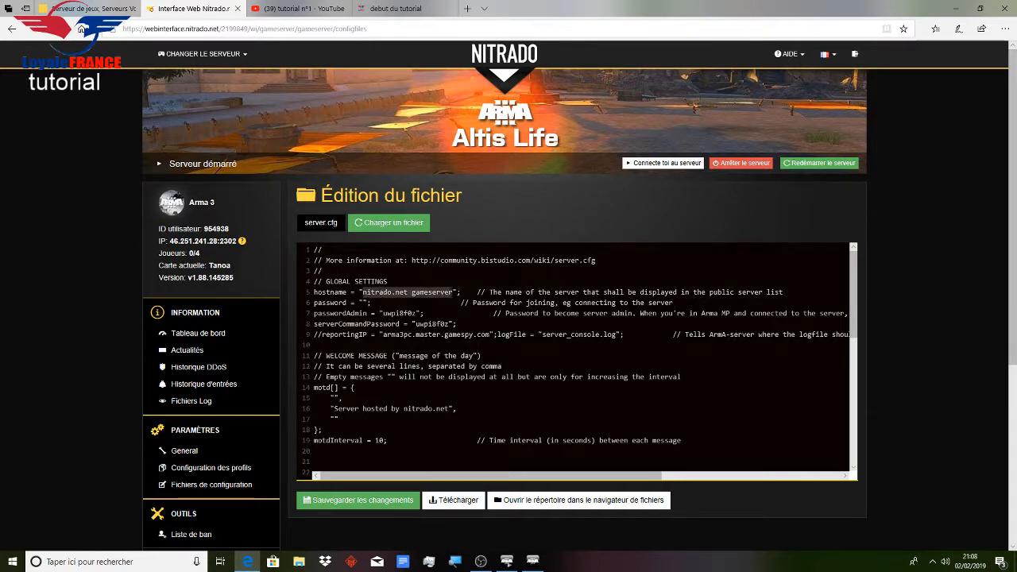
type("tuto")
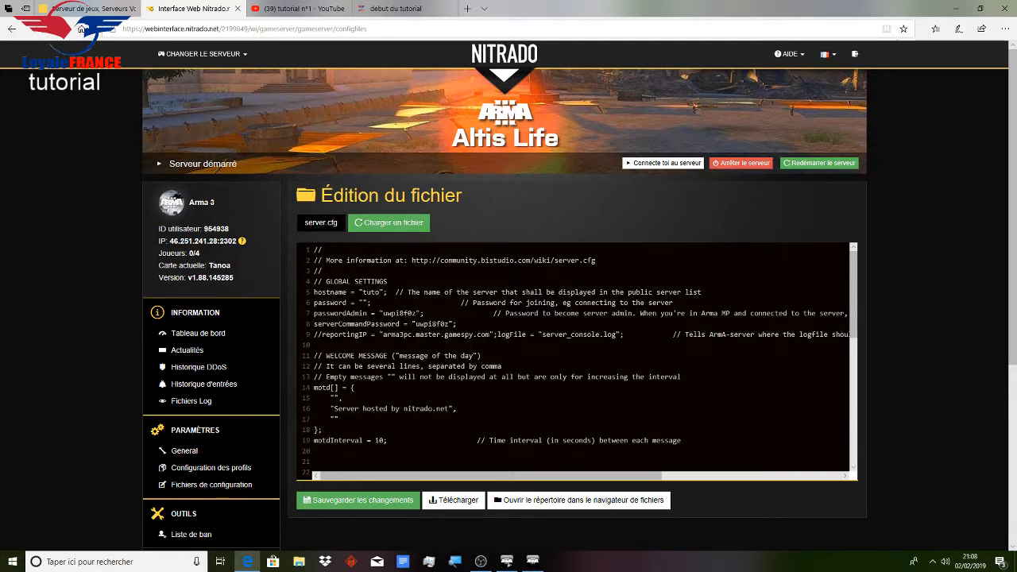
type(" ser")
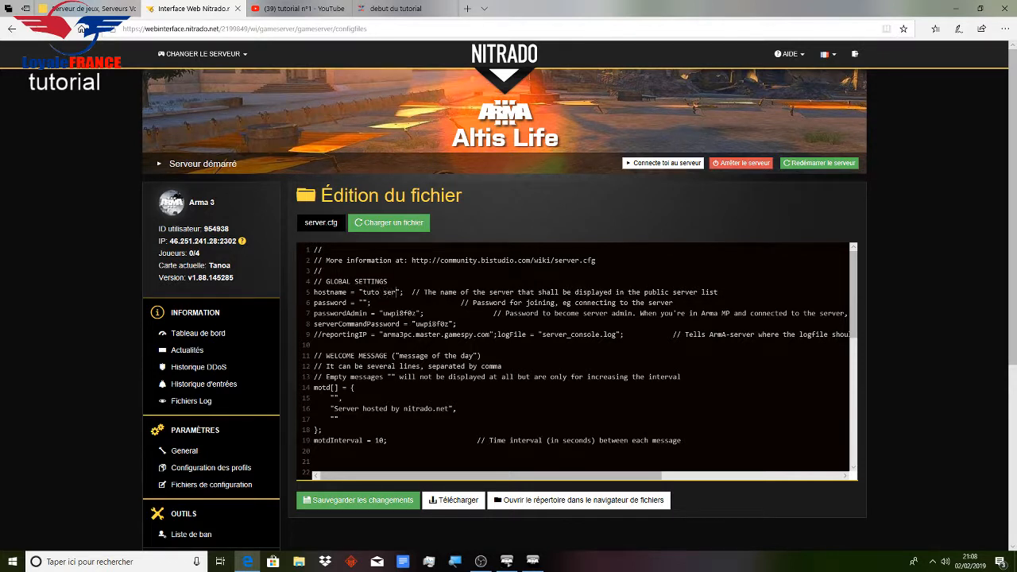
type("veur")
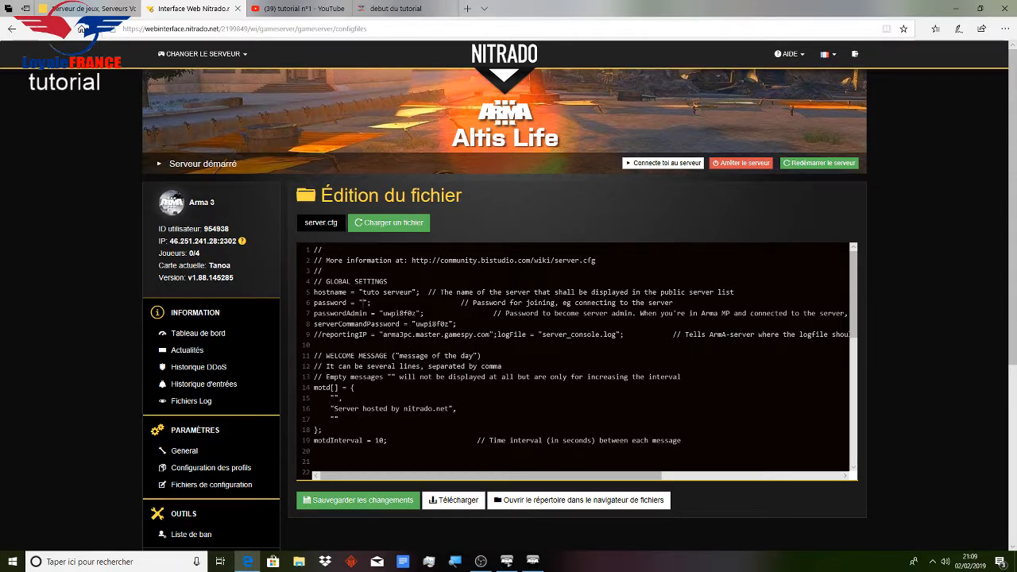
Set verifySignatures to 0 in the joining rules of server.cfg
scroll(571, 357, "down", 2)
scroll(572, 357, "down", 2)
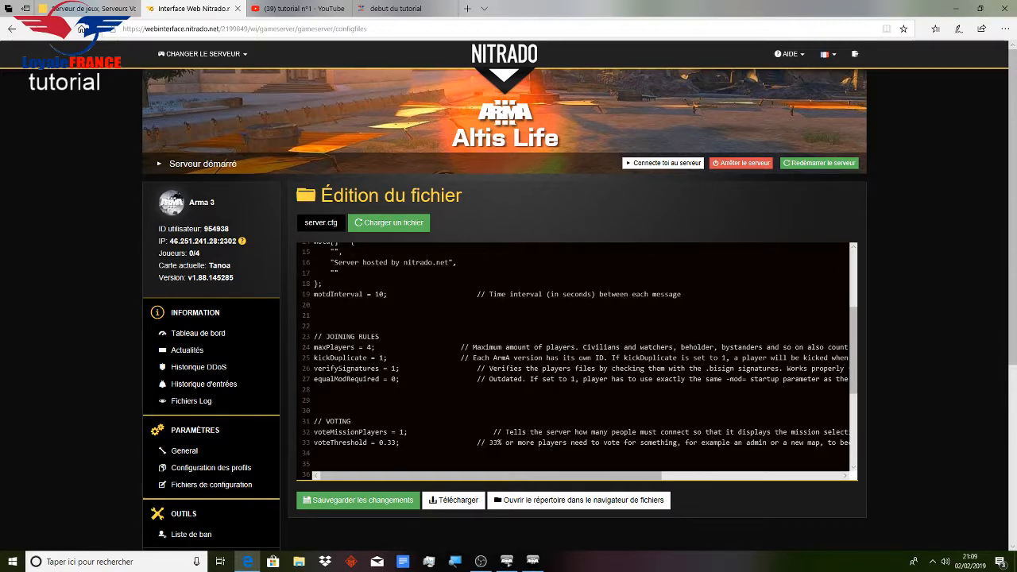
scroll(572, 358, "down", 1)
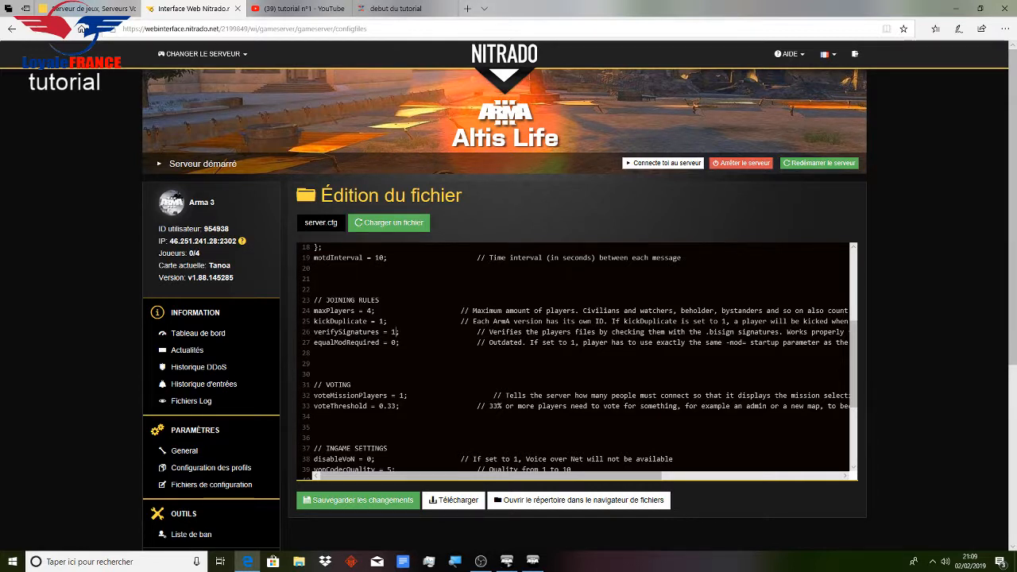
type("0")
Add the line "BattlEye = 0;" below persistent=1 in the ingame settings and save the changes to server.cfg
scroll(572, 358, "down", 4)
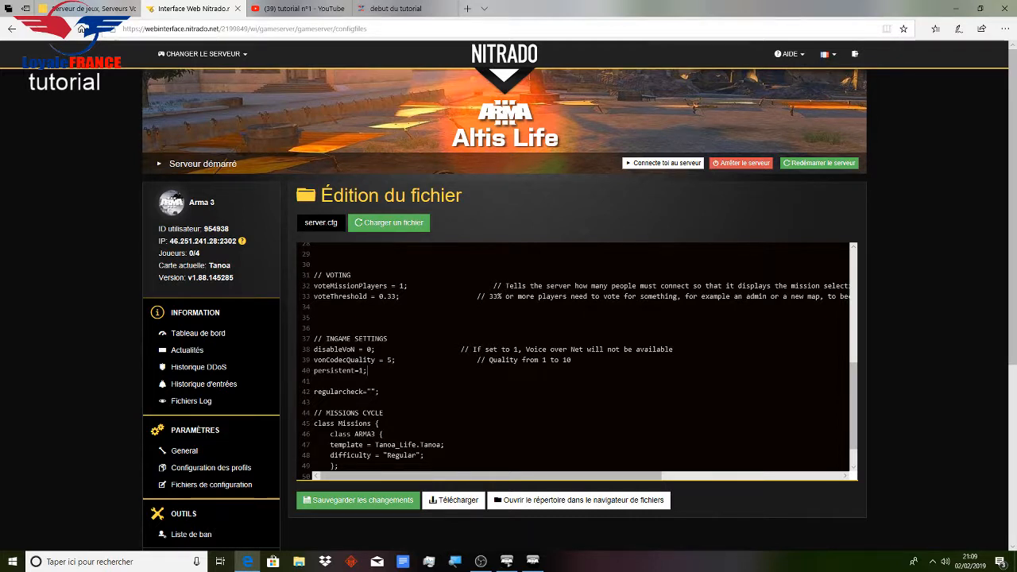
key("Return")
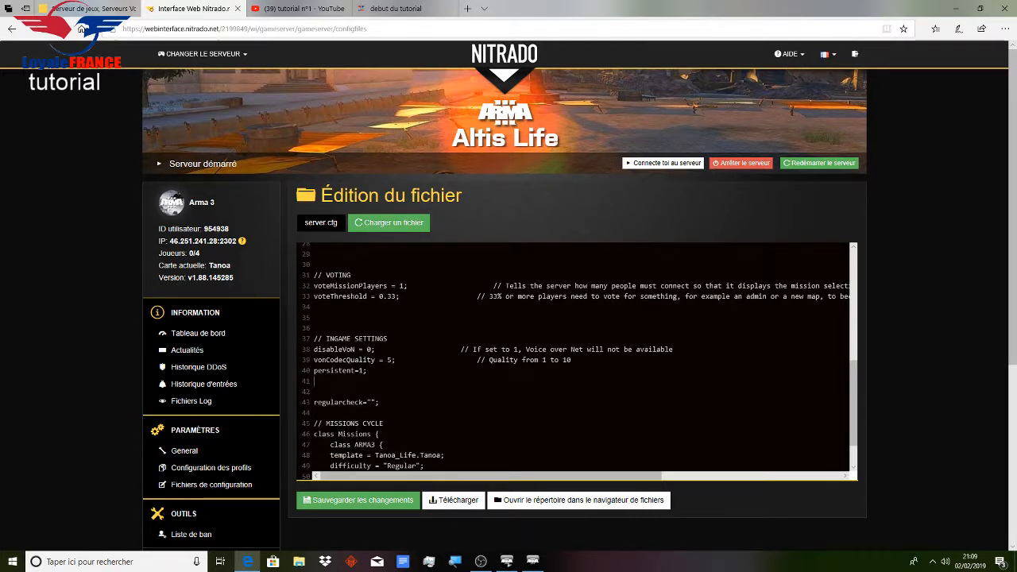
type("BattlEye = 0;")
scroll(397, 429, "down", 2)
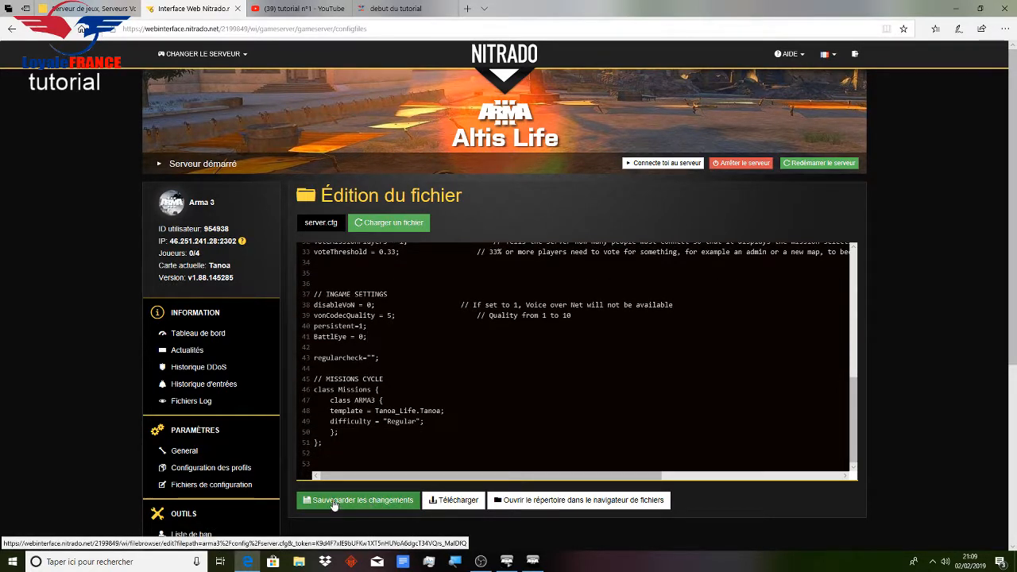
left_click(384, 500)
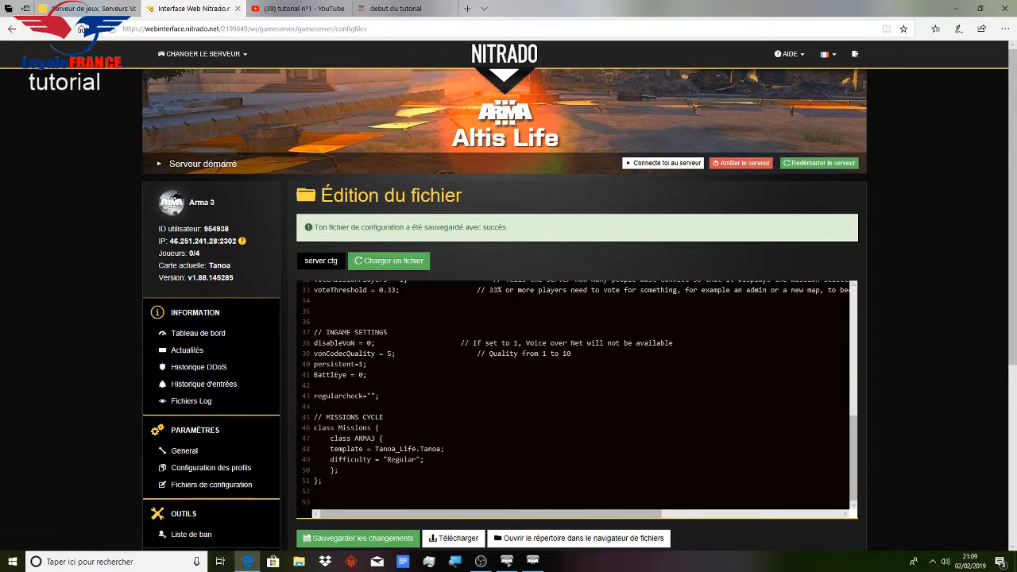
Restart the game server from the web interface and confirm the restart
scroll(576, 397, "up", 9)
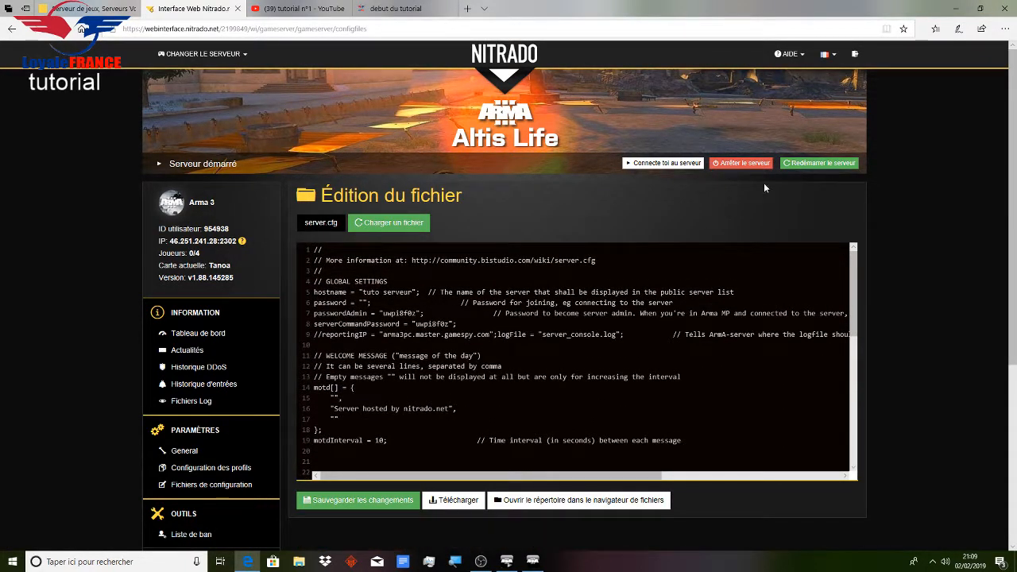
left_click(816, 163)
left_click(628, 148)
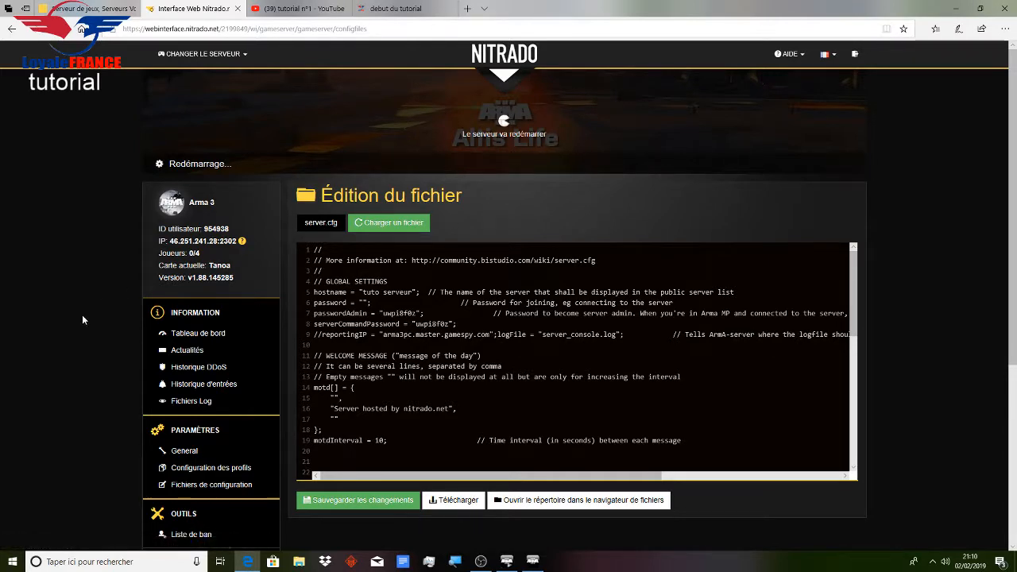
Open the Redémarrage programmé page to review the server's scheduled restarts
scroll(84, 315, "down", 2)
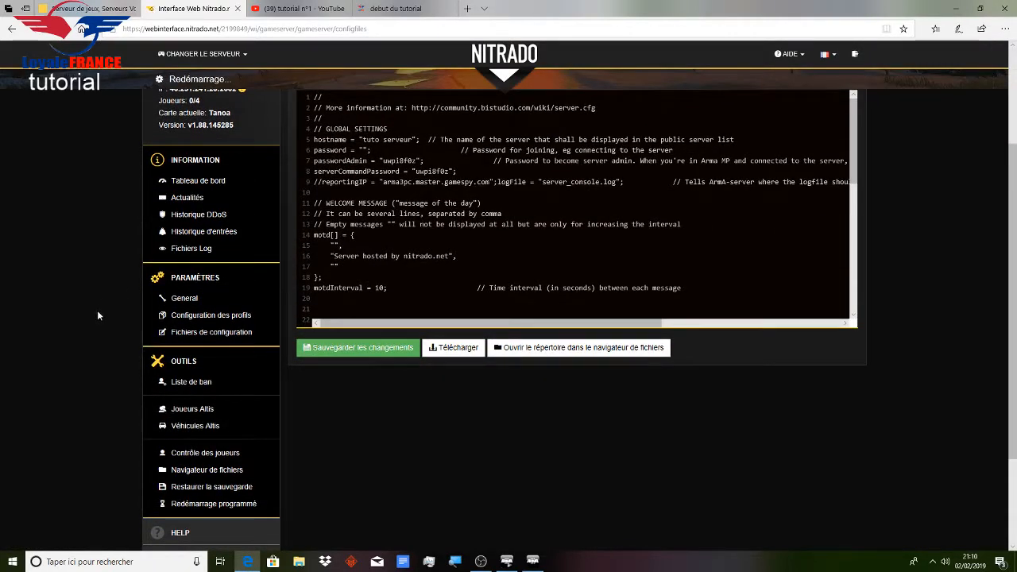
scroll(98, 314, "up", 2)
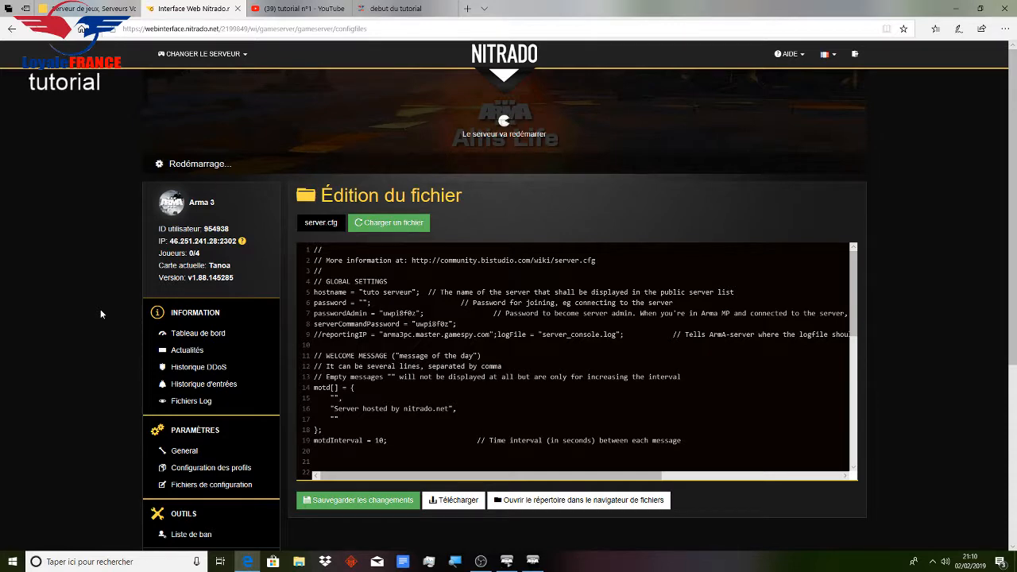
scroll(100, 314, "down", 3)
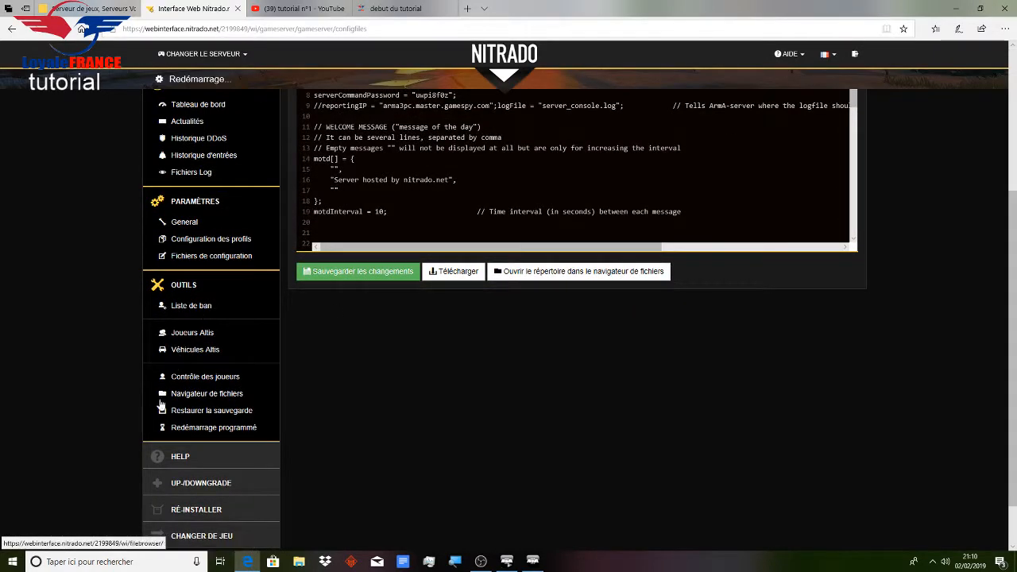
scroll(92, 396, "down", 2)
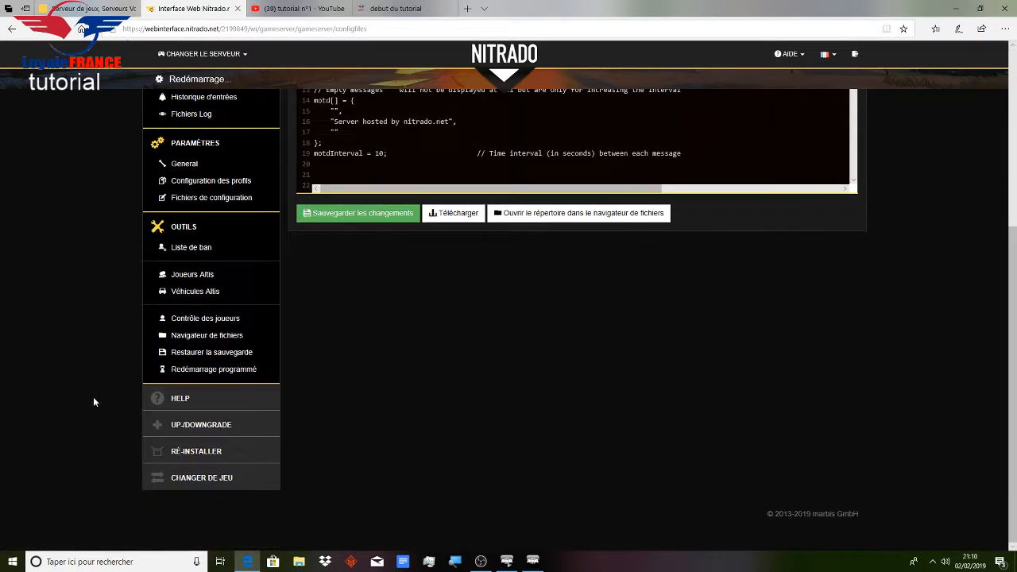
left_click(201, 374)
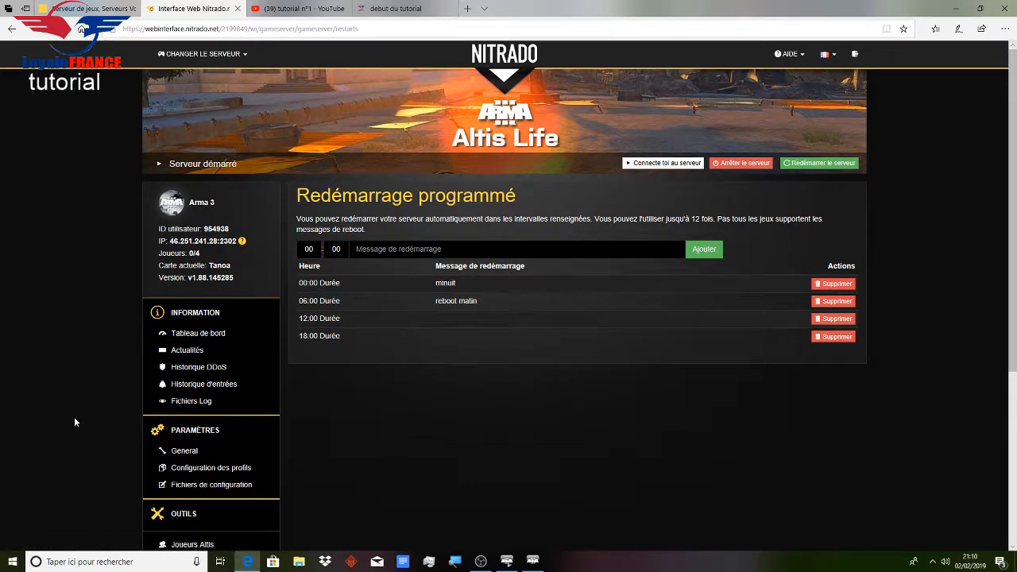
Switch to Arma 3 and join the "tuto serveur" server from the server browser
scroll(88, 417, "down", 2)
left_click(533, 564)
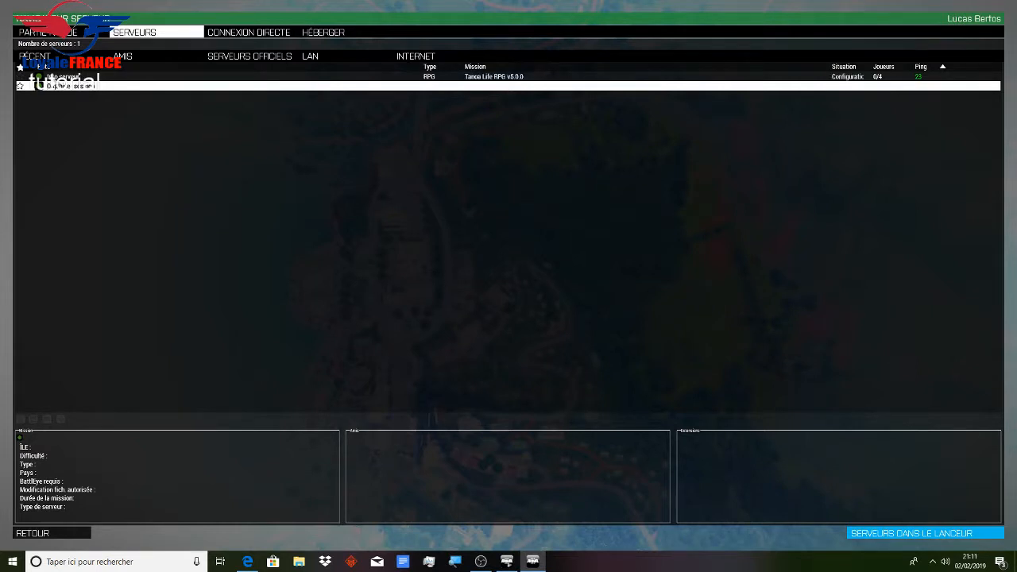
left_click(85, 78)
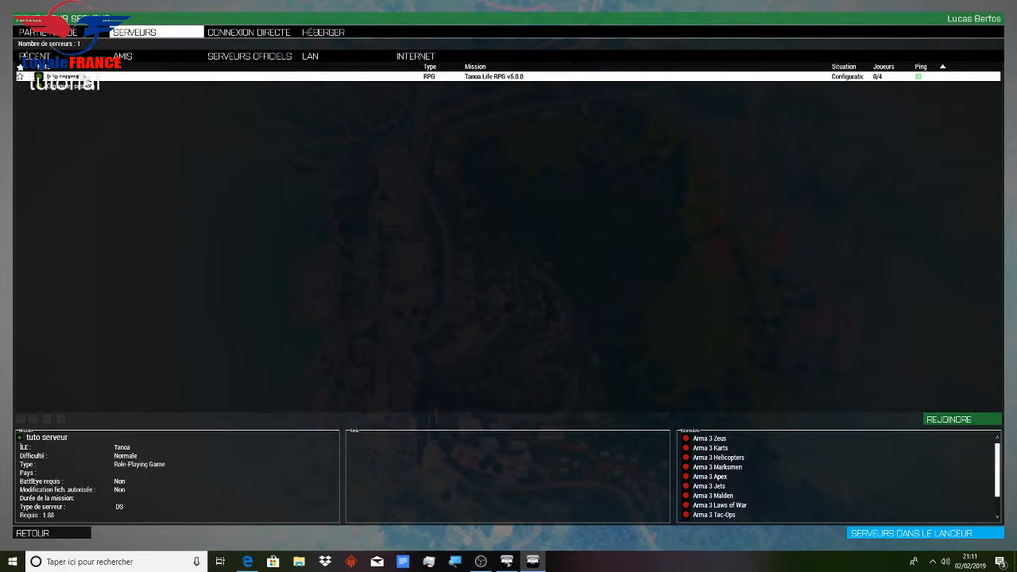
double_click(117, 77)
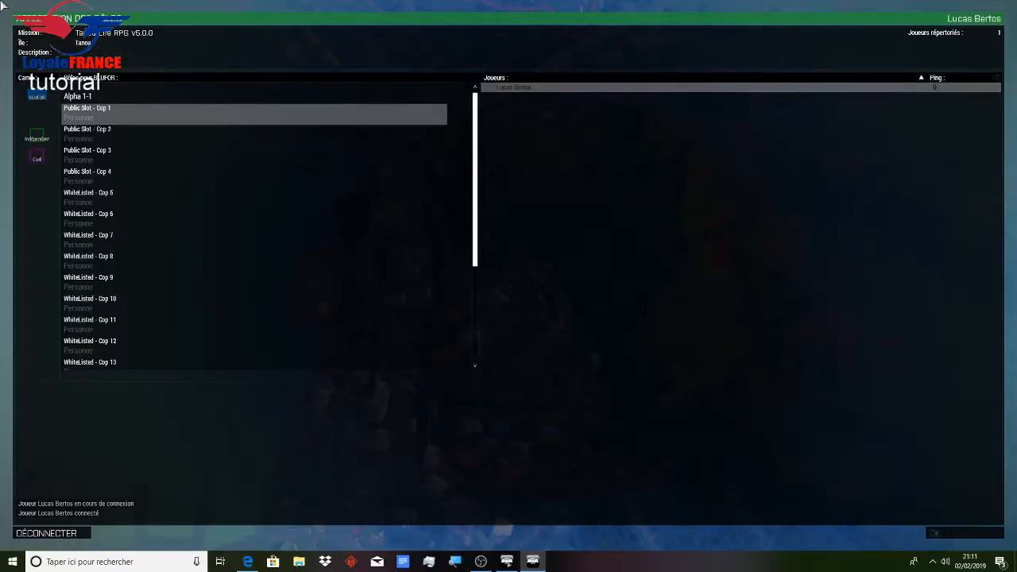
Take the Civilian 1 role on the civilian side and confirm the role assignment
left_click(38, 158)
left_click(83, 116)
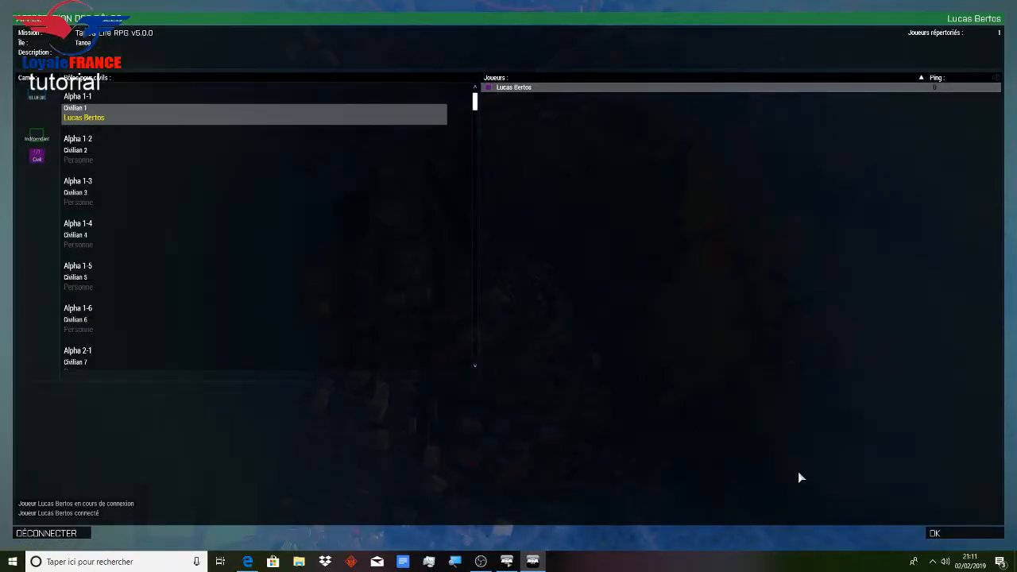
left_click(937, 533)
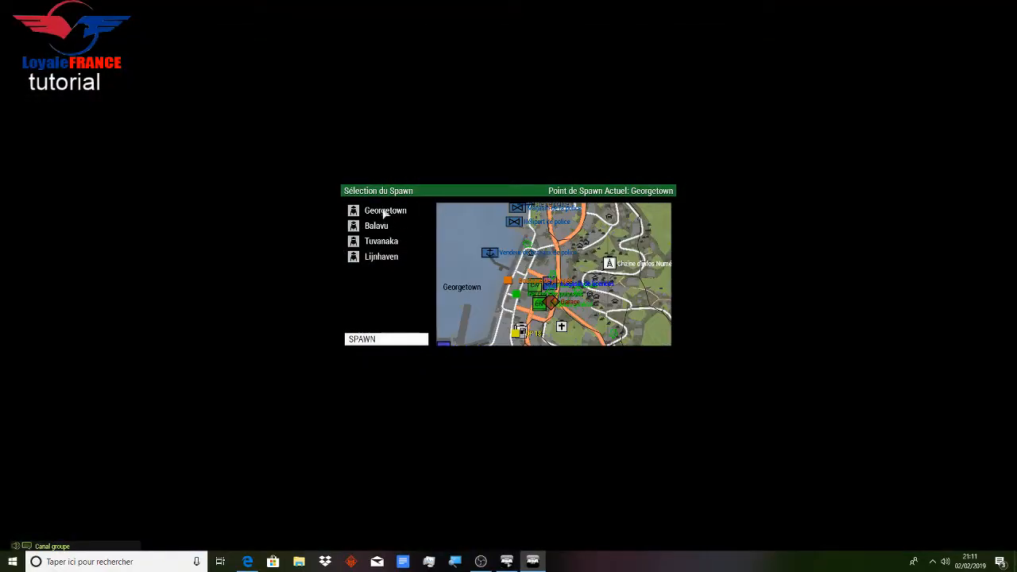
Spawn at Georgetown and continue past the welcome message
left_click(384, 213)
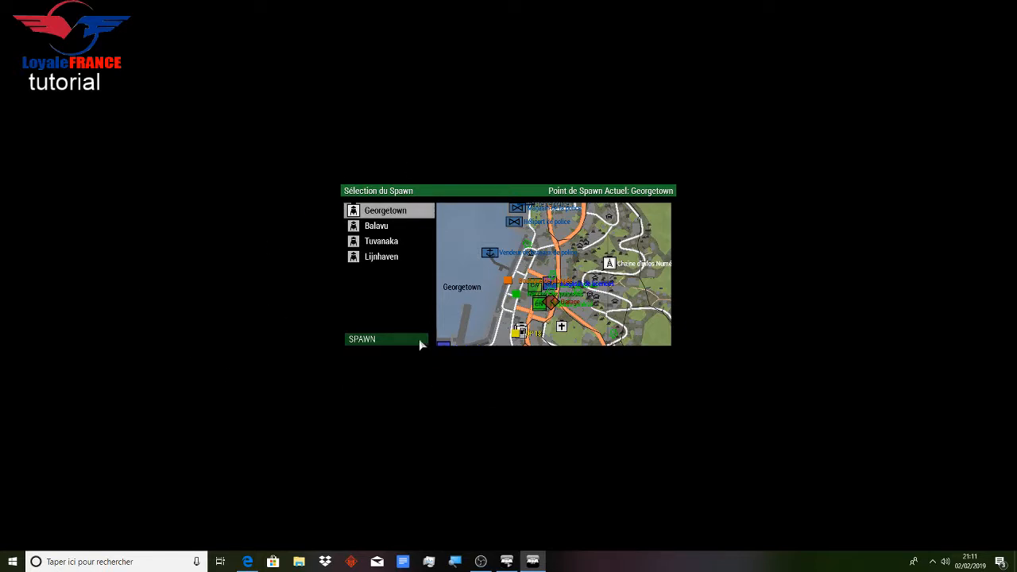
left_click(358, 343)
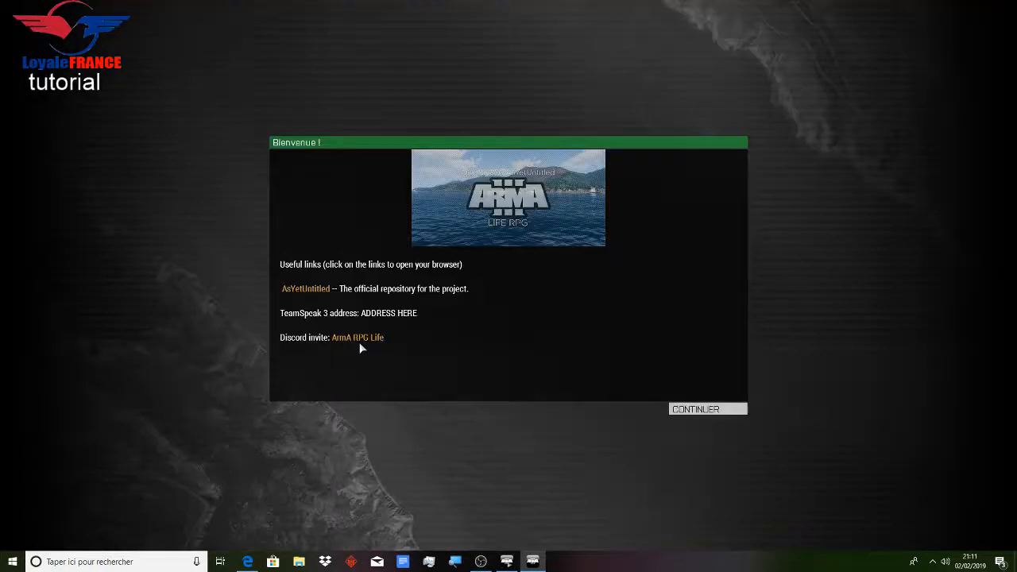
left_click(705, 410)
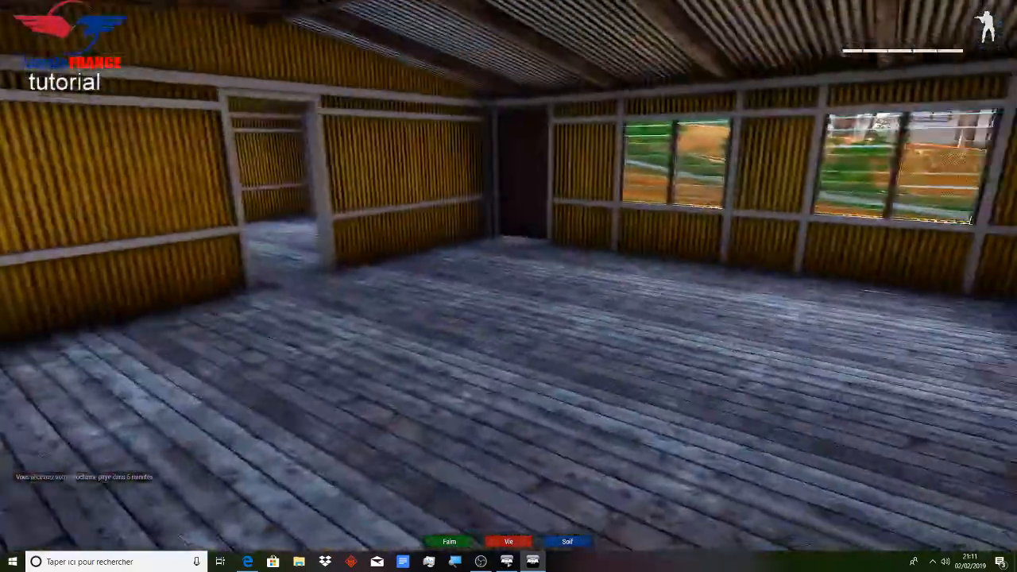
Run through the building at the spawn point to look around the game world
key("shift+w")
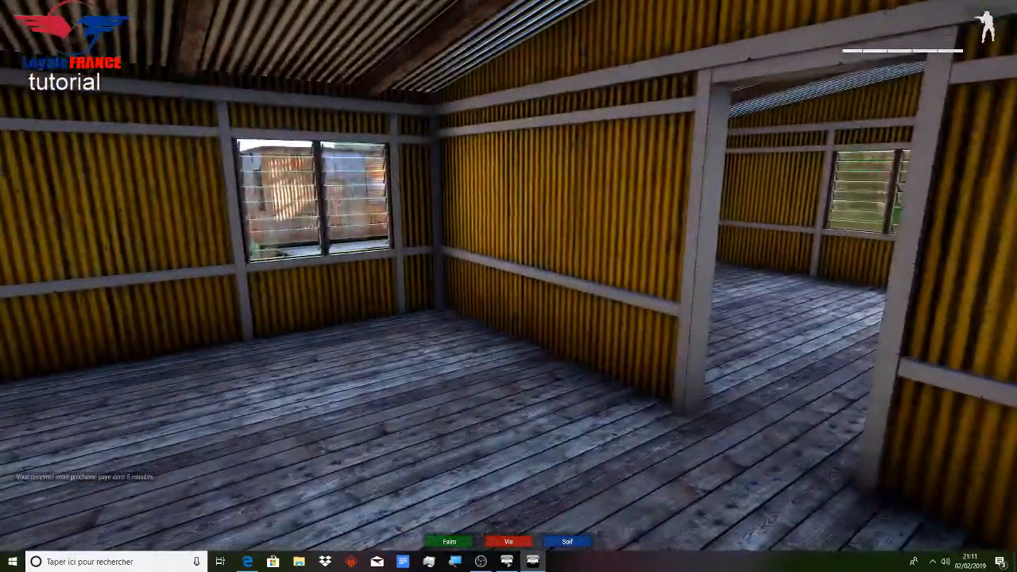
key("shift+w")
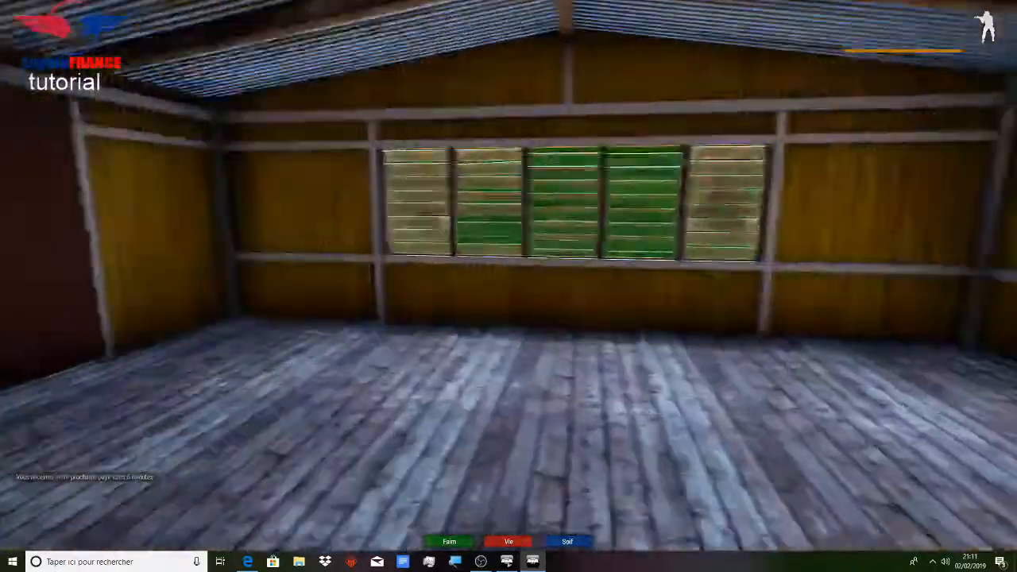
Abandon the current Tanoa Life game session, continue past the mission debriefing and disconnect from the server
key("shift+w")
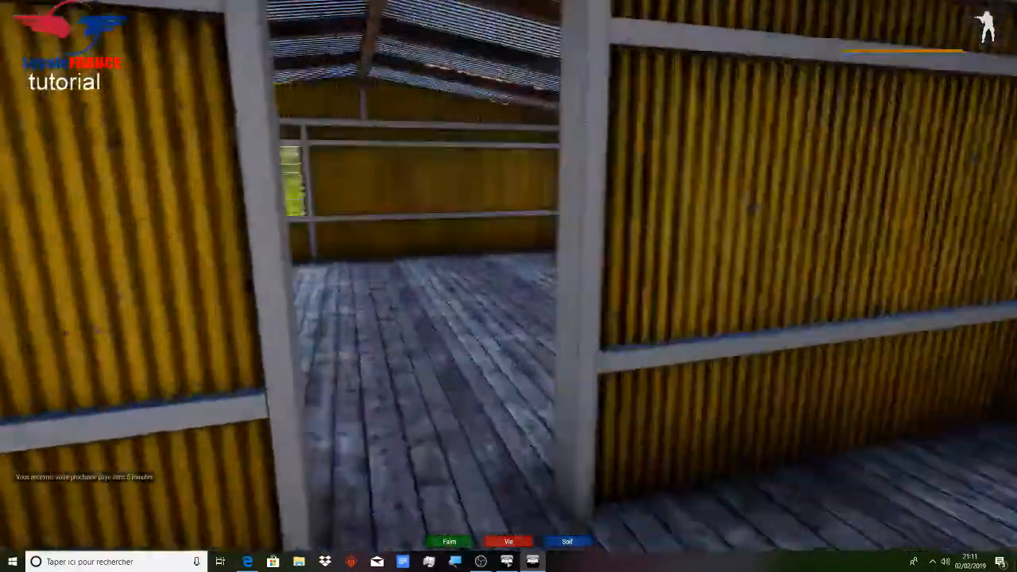
key("Escape")
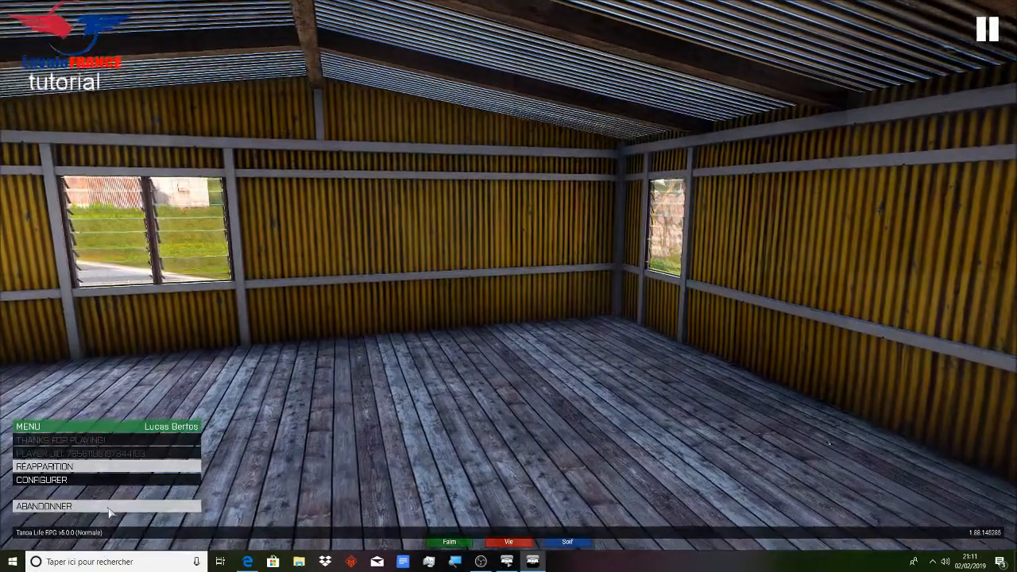
left_click(110, 512)
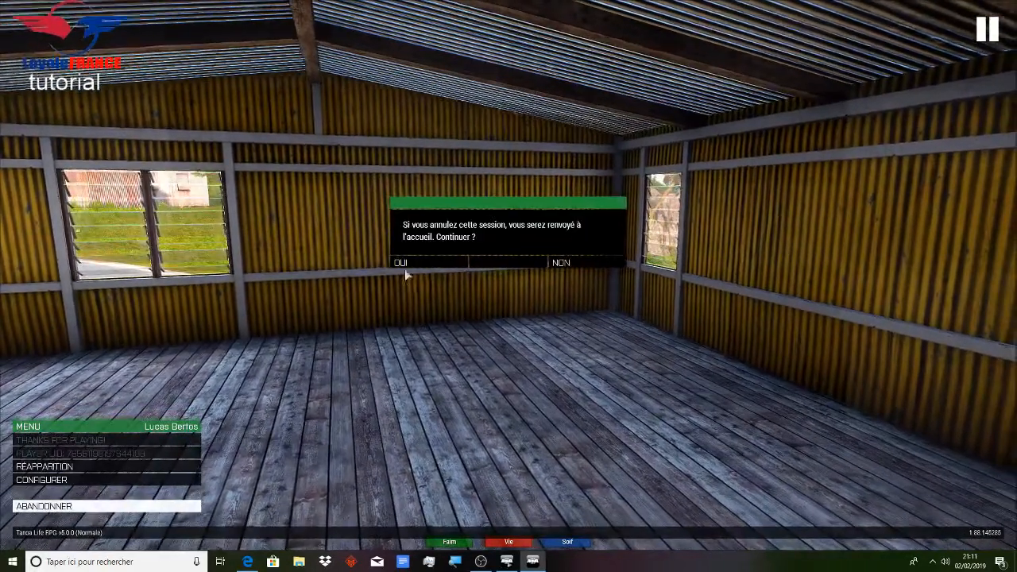
left_click(404, 267)
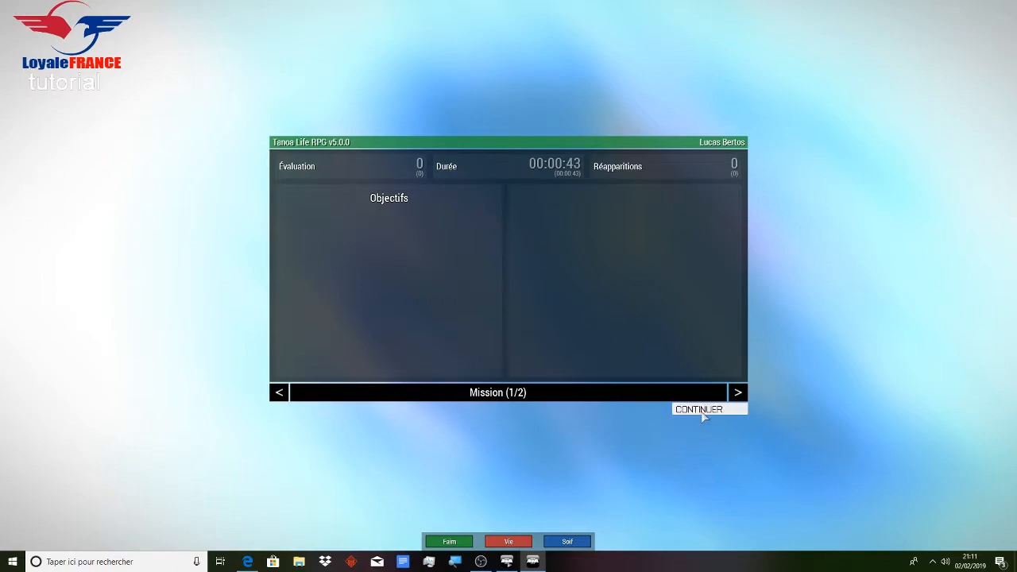
left_click(700, 410)
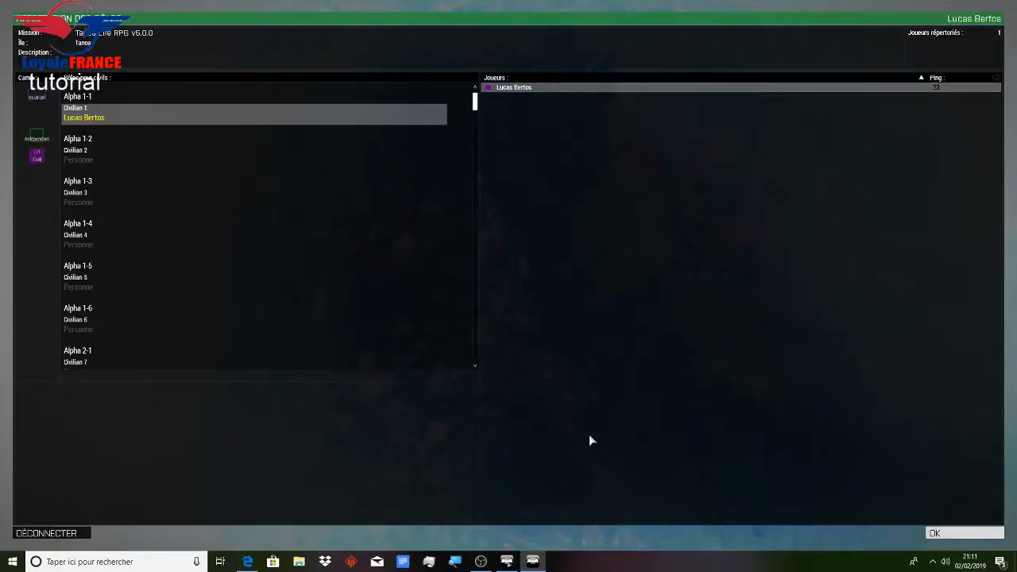
left_click(41, 534)
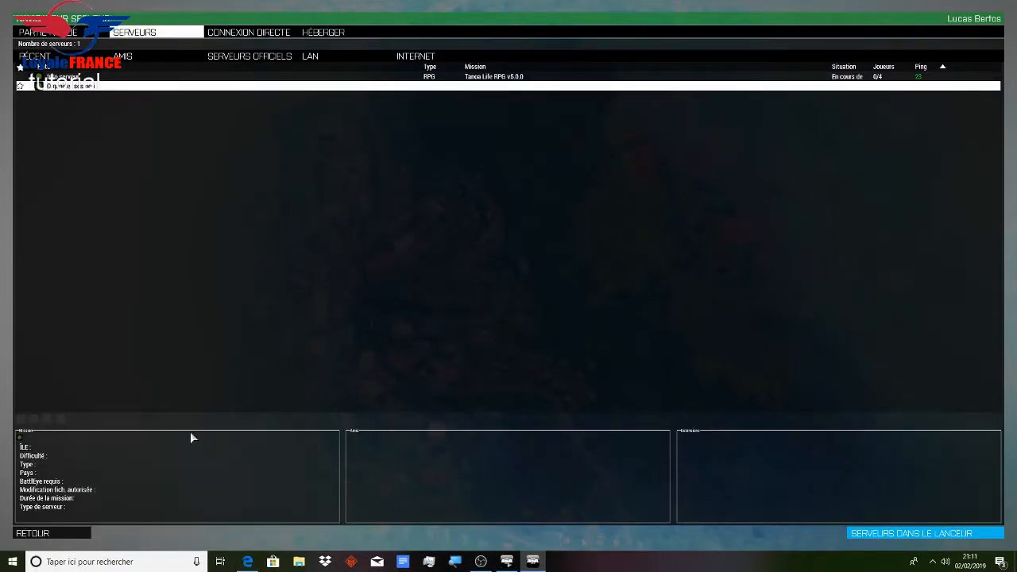
Switch to the Nitrado web interface in the browser and review the Joueurs Altis player list
left_click(247, 561)
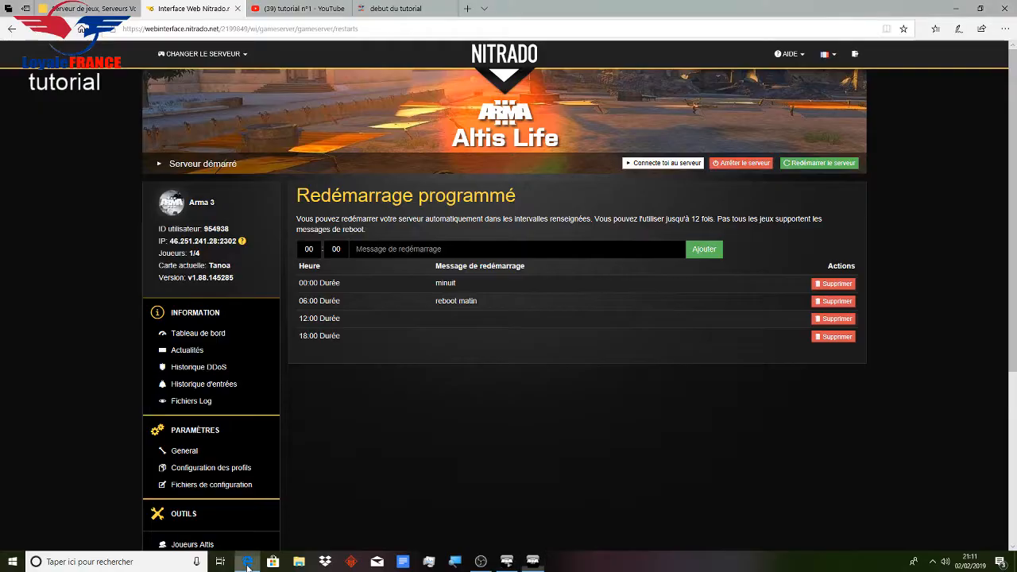
scroll(20, 322, "down", 3)
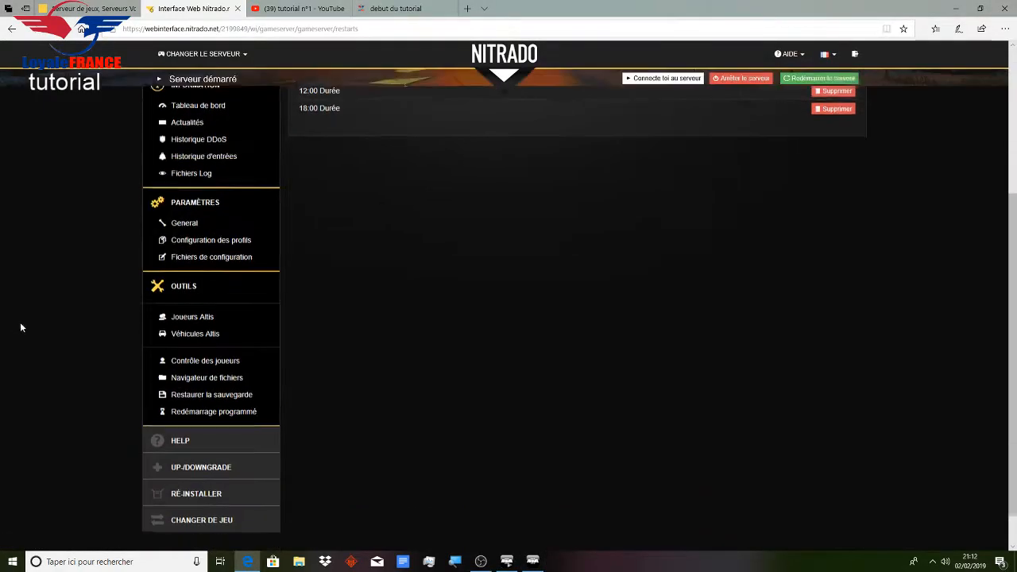
scroll(79, 253, "up", 1)
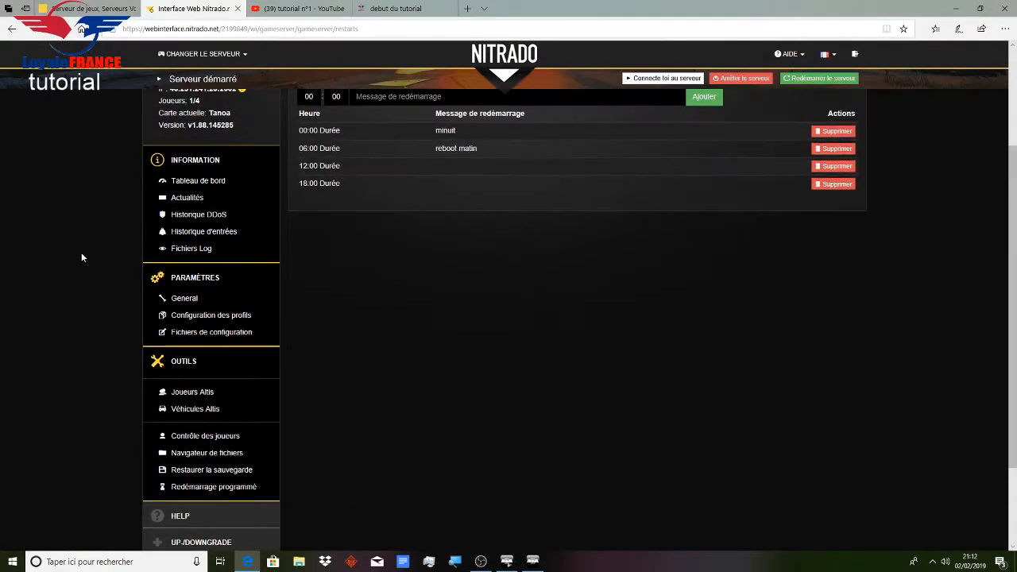
left_click(200, 394)
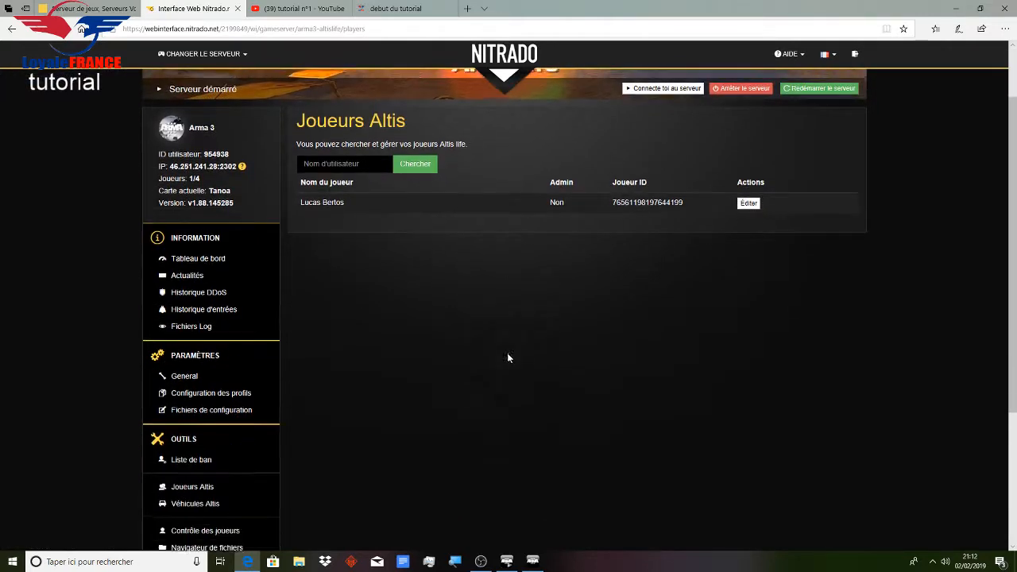
scroll(508, 358, "down", 2)
scroll(508, 359, "up", 3)
scroll(508, 359, "down", 3)
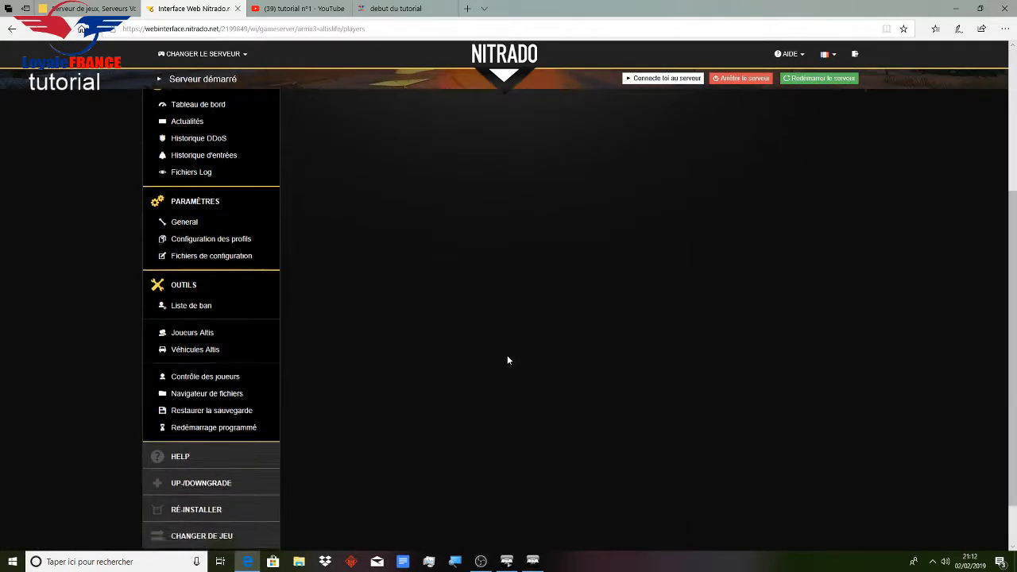
scroll(509, 360, "up", 3)
scroll(508, 359, "down", 1)
scroll(507, 361, "up", 2)
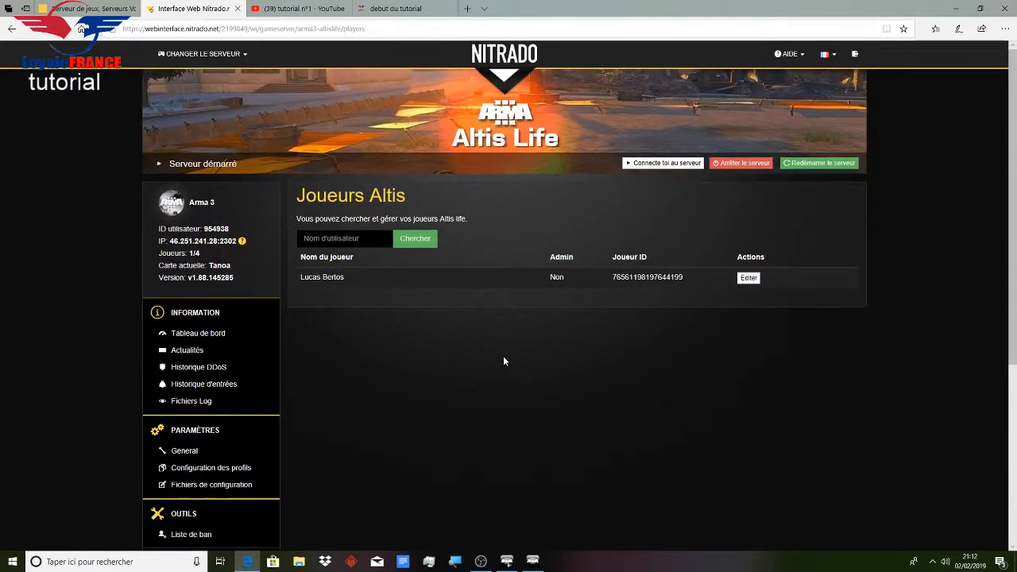
Open the Véhicules Altis page to check the vehicles stored in the server's database
scroll(503, 355, "down", 3)
left_click(182, 351)
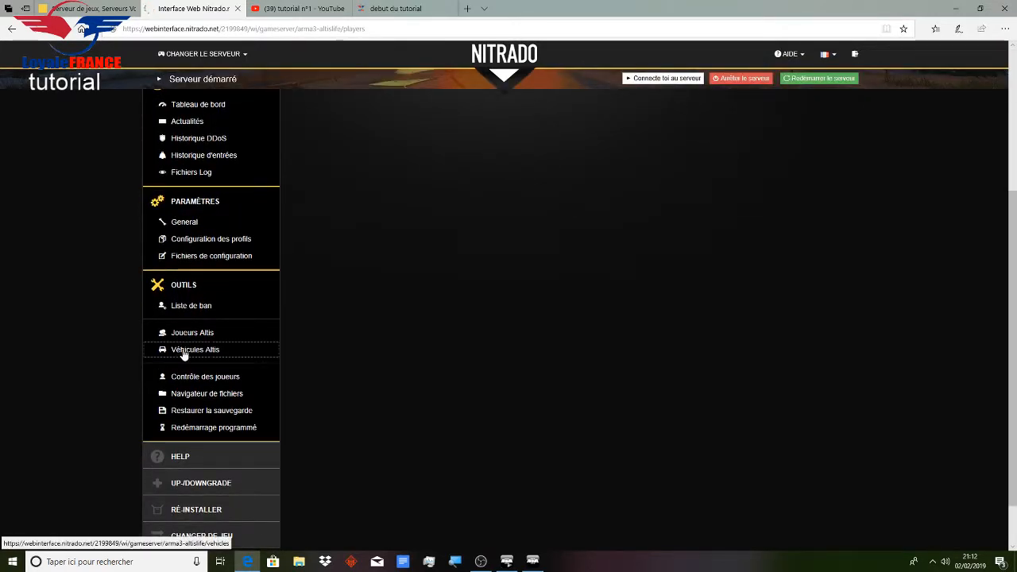
scroll(460, 346, "down", 3)
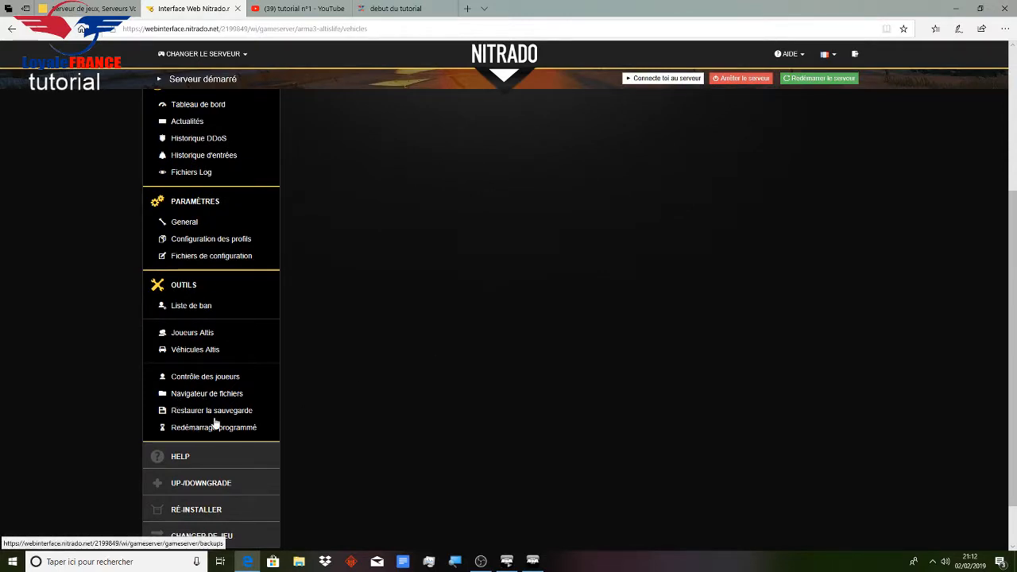
scroll(220, 408, "down", 1)
scroll(220, 408, "up", 4)
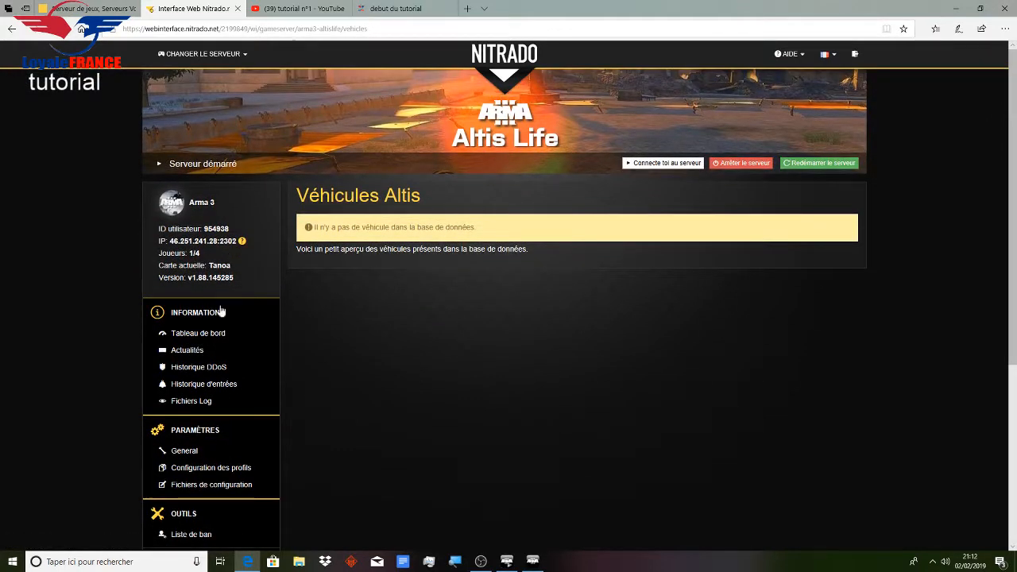
From the server's Tableau de bord, open PHPMyAdmin for the MySQL database and display the game database's tables
left_click(188, 335)
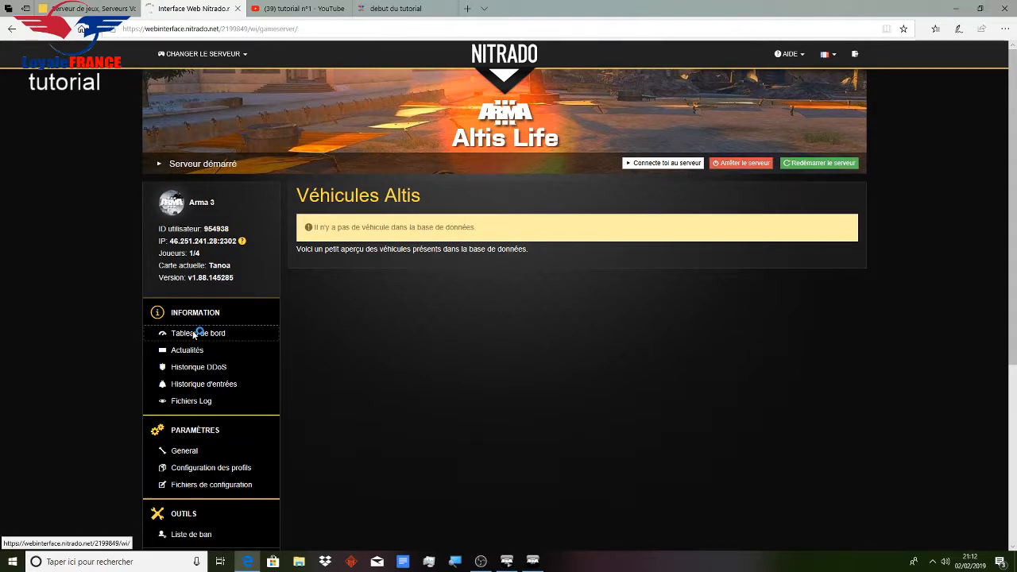
scroll(803, 381, "down", 4)
scroll(793, 418, "down", 3)
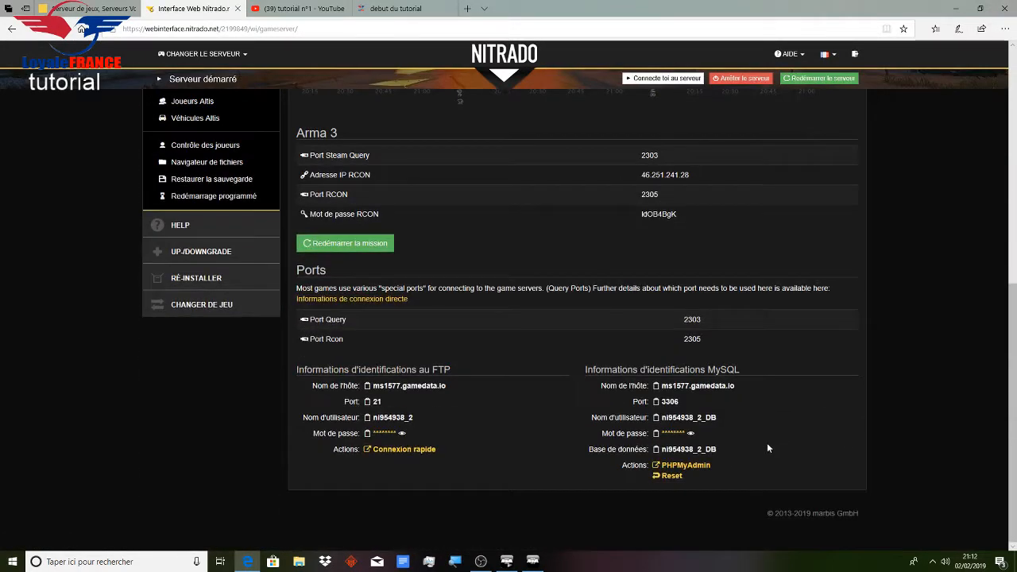
left_click(673, 464)
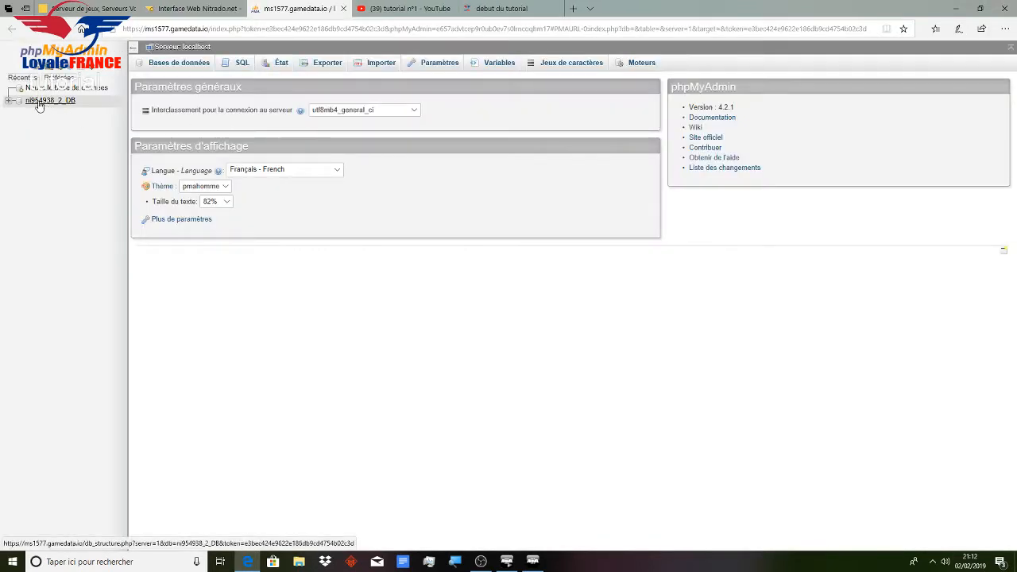
left_click(38, 102)
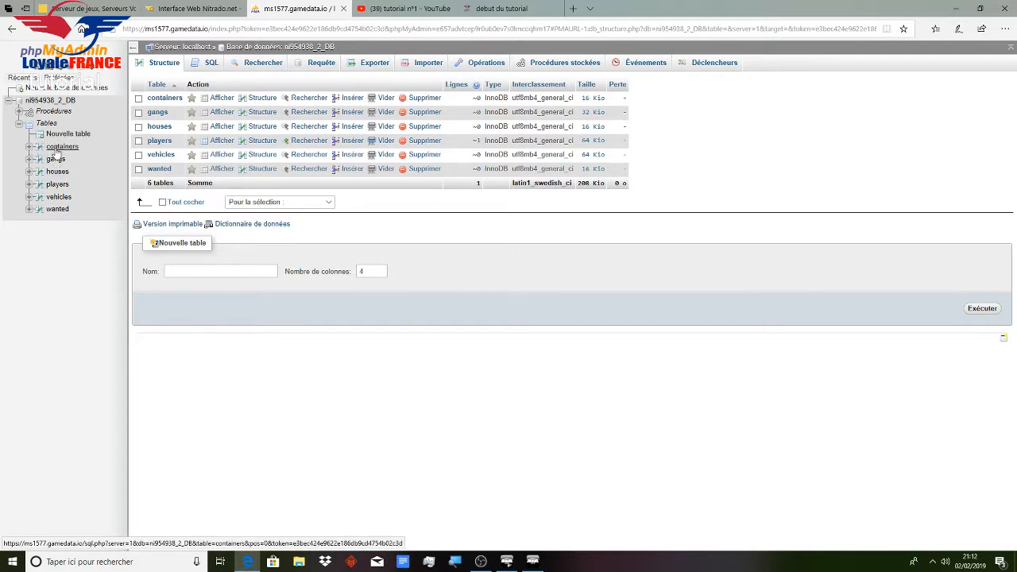
Browse the contents of the containers, gangs, houses, players, vehicles and wanted tables in turn
left_click(55, 150)
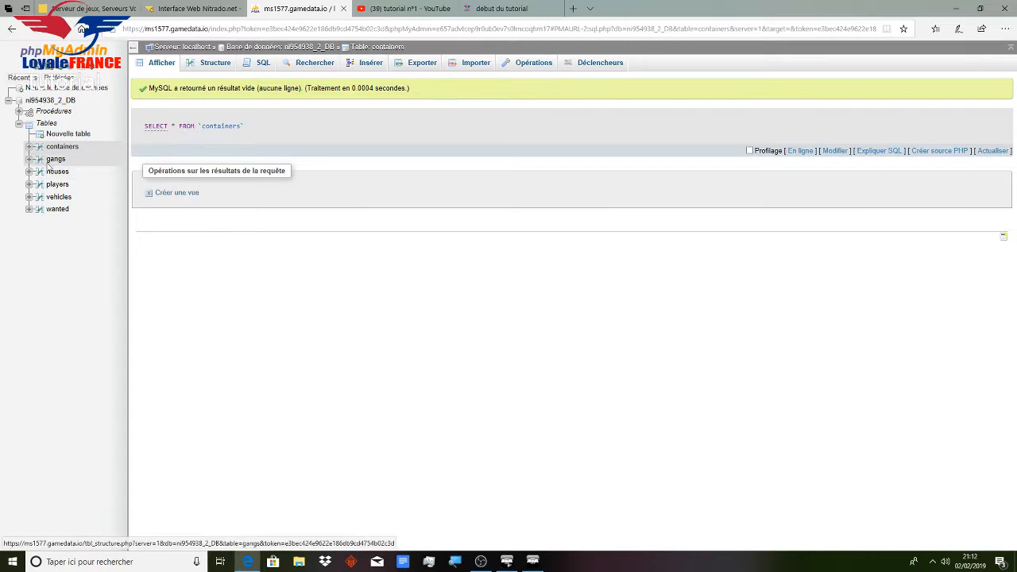
left_click(56, 160)
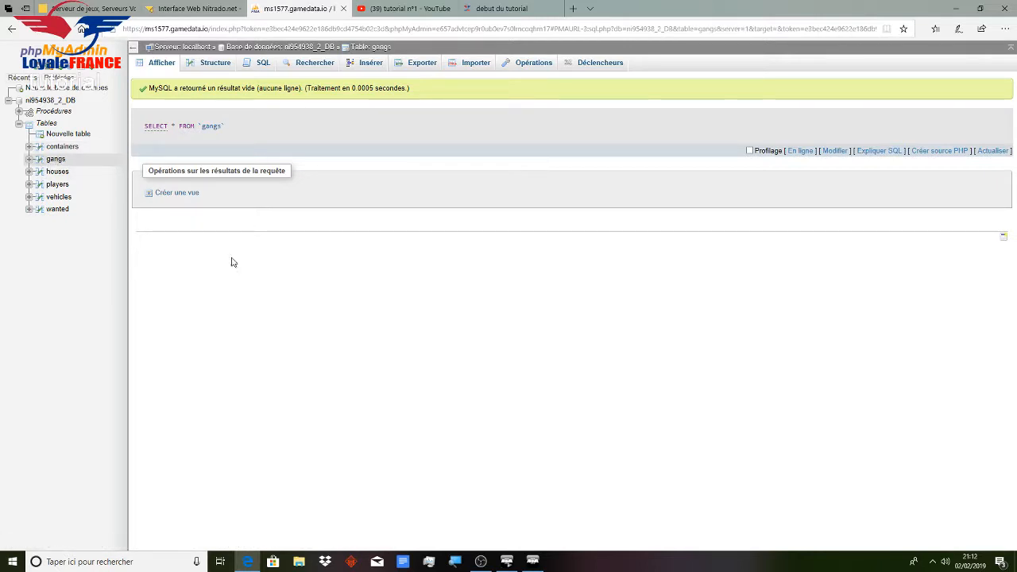
left_click(58, 171)
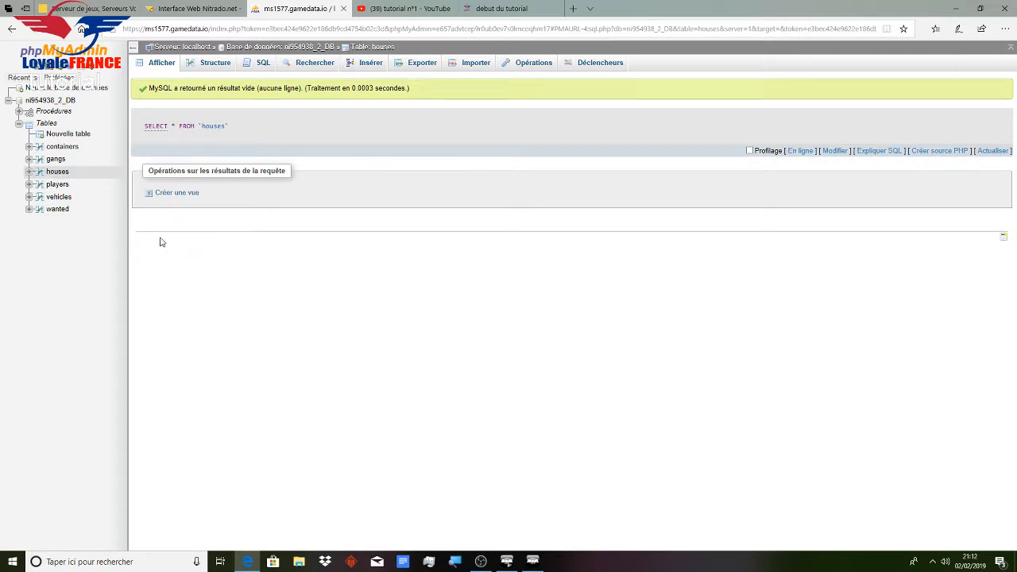
left_click(58, 184)
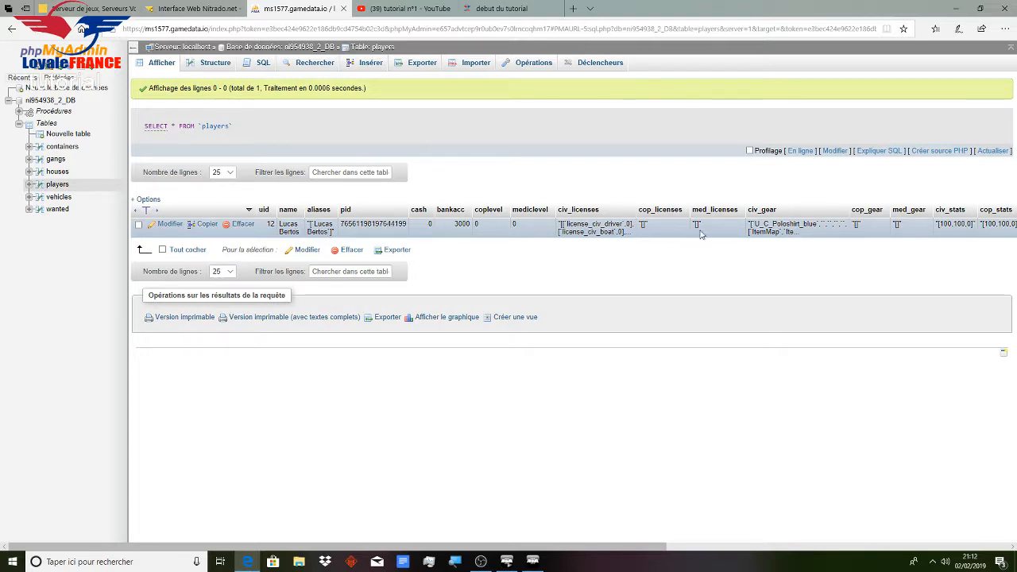
left_click(59, 197)
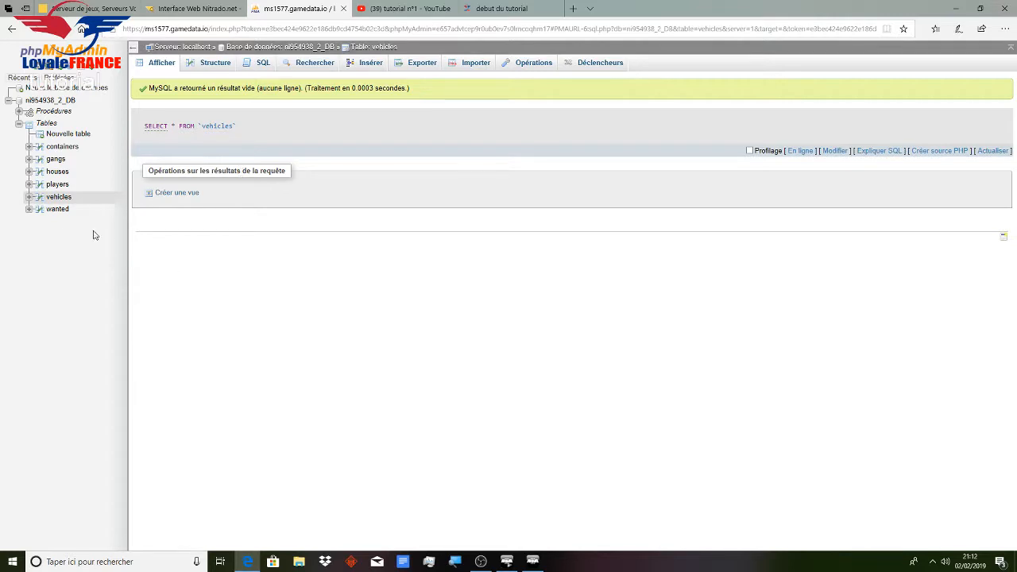
left_click(55, 210)
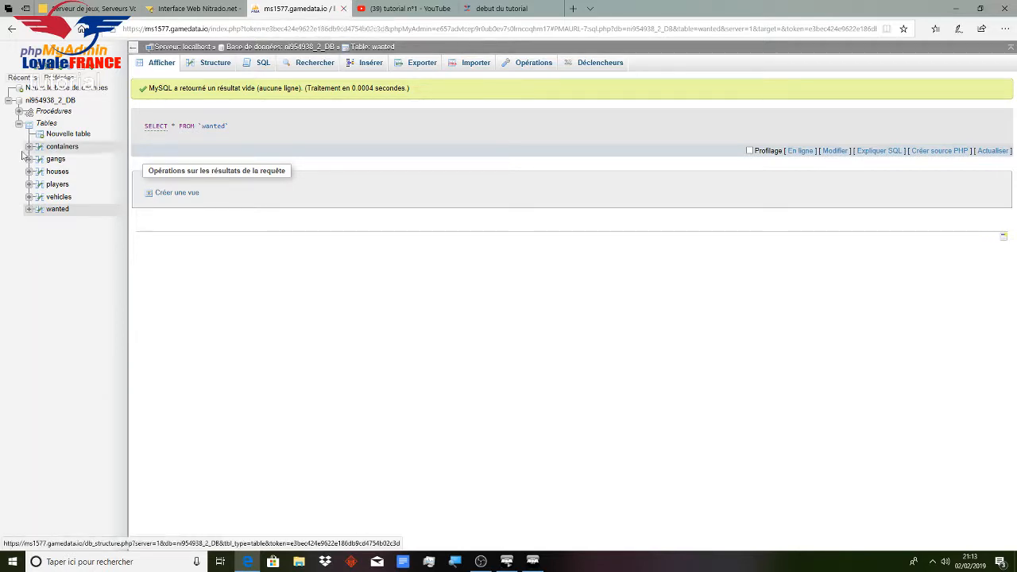
Close phpMyAdmin and check the server's Historique DDoS page for recorded attacks
left_click(346, 11)
scroll(59, 359, "up", 2)
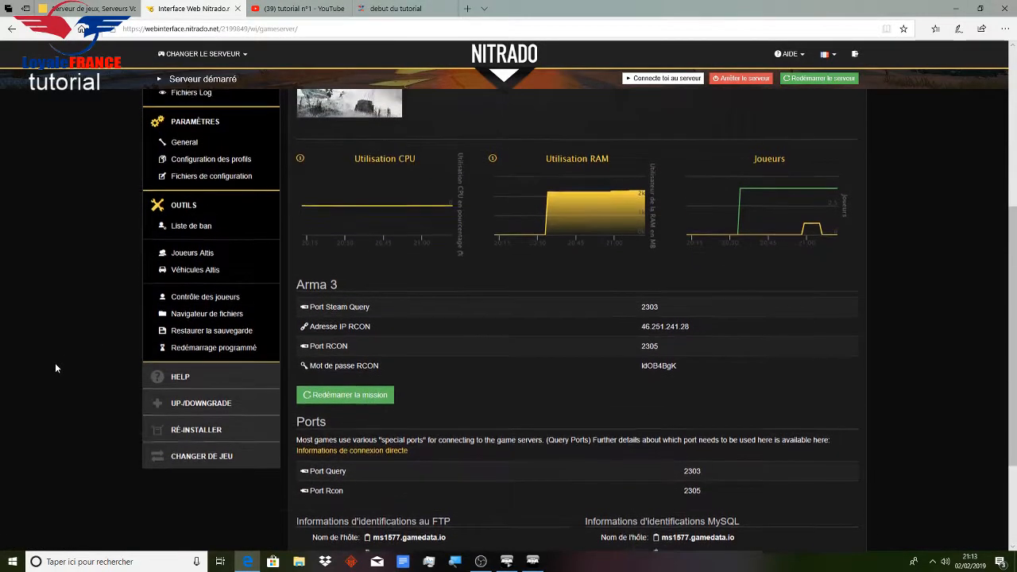
scroll(55, 362, "up", 1)
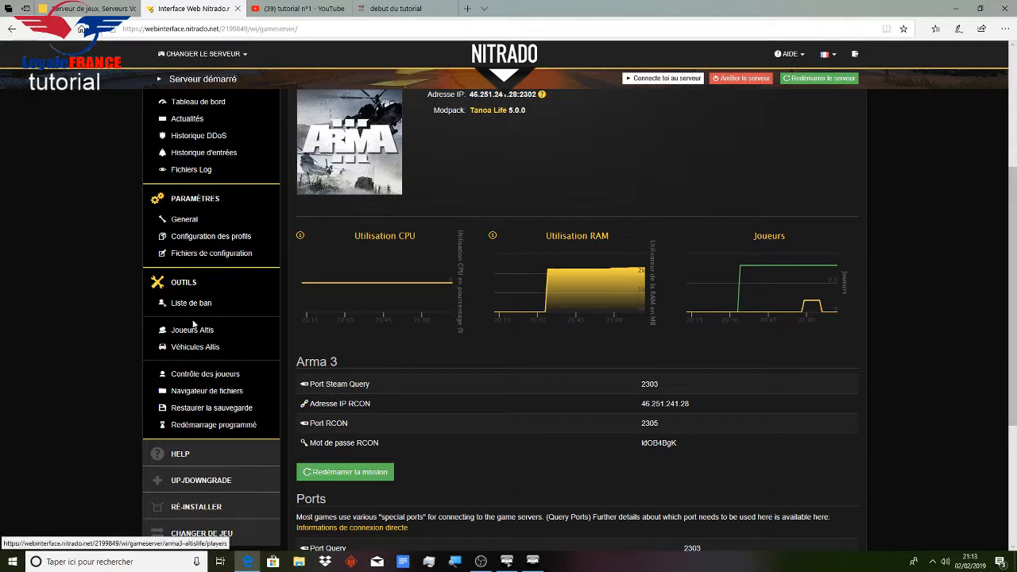
scroll(193, 225, "up", 2)
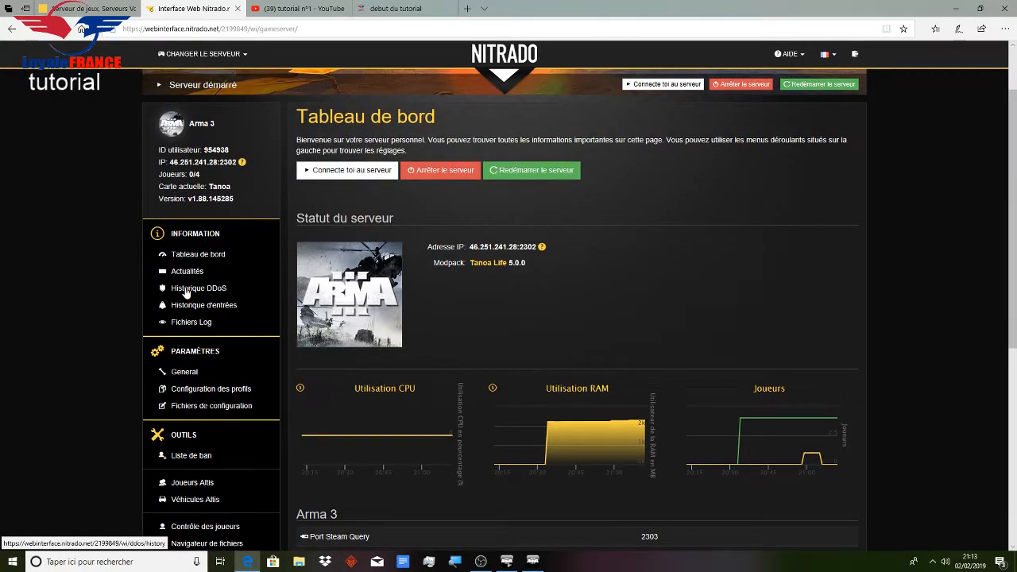
left_click(189, 293)
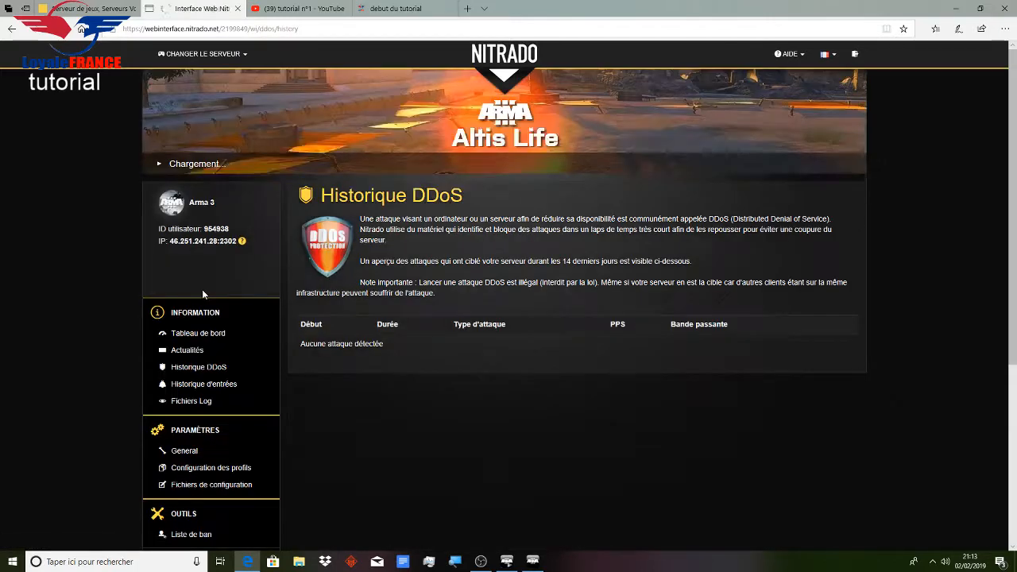
scroll(450, 365, "down", 2)
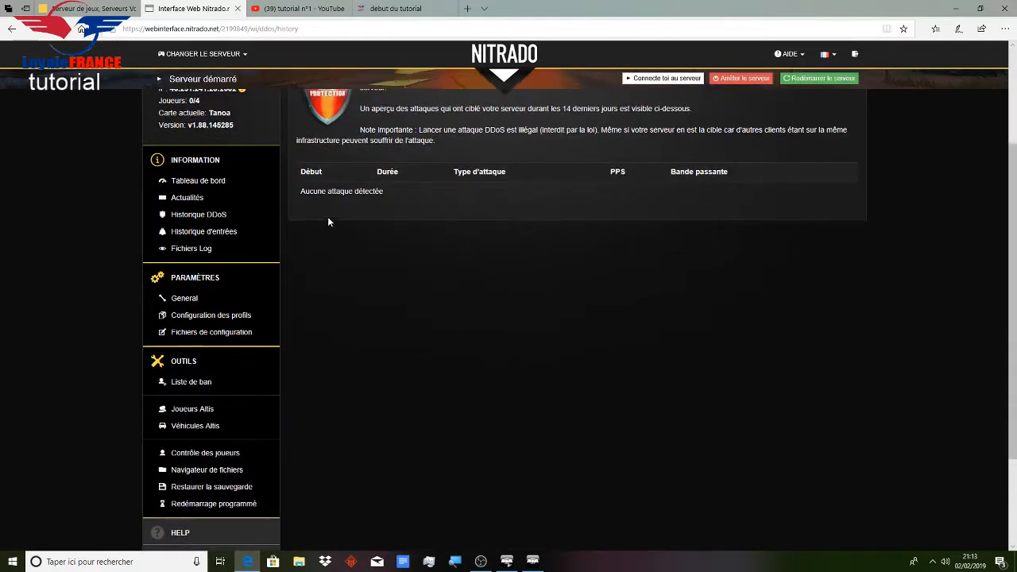
scroll(515, 305, "up", 1)
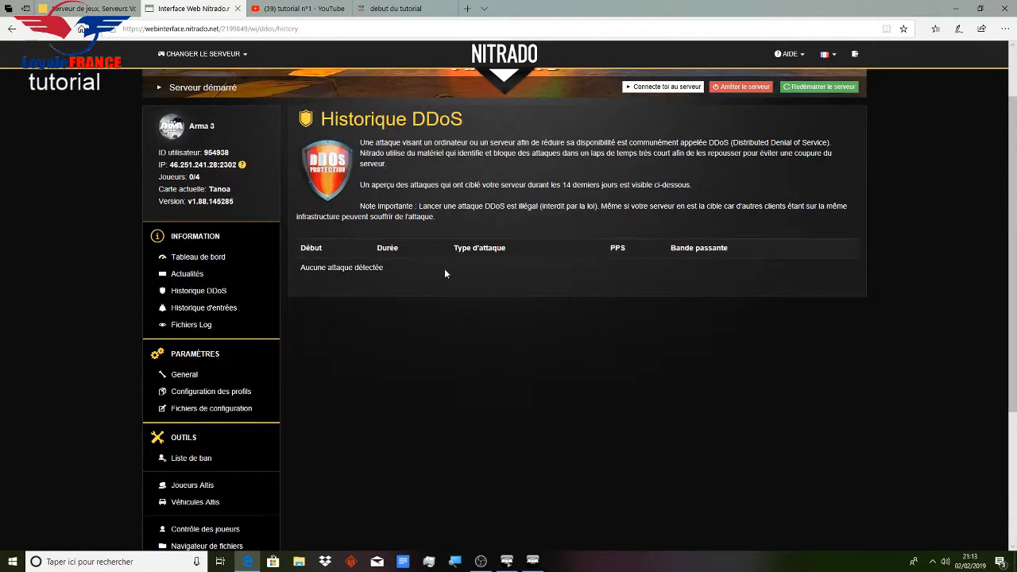
Review the actions logged on the Historique d'entrées page, down to the oldest entries on its first page
left_click(195, 311)
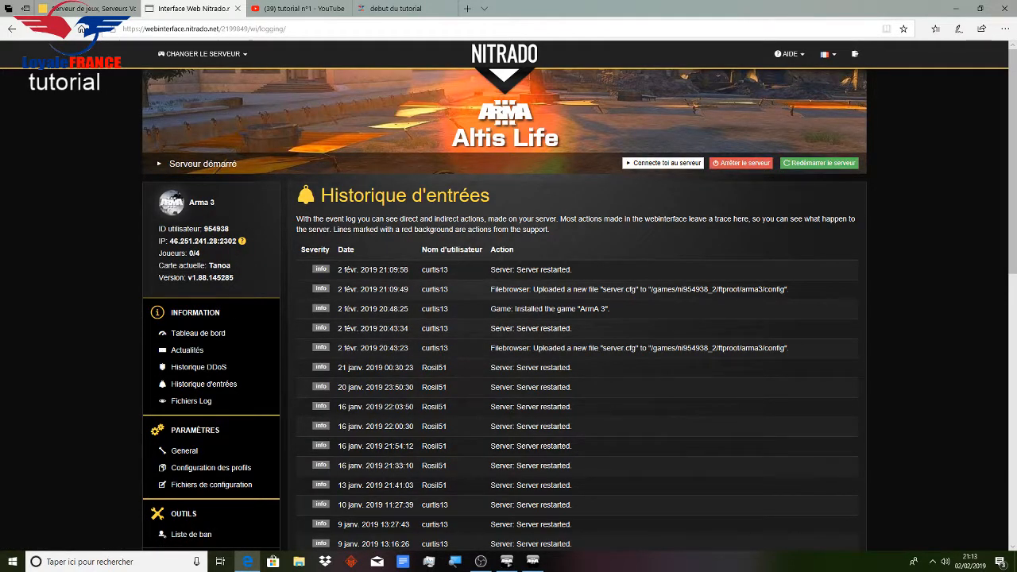
scroll(445, 327, "down", 3)
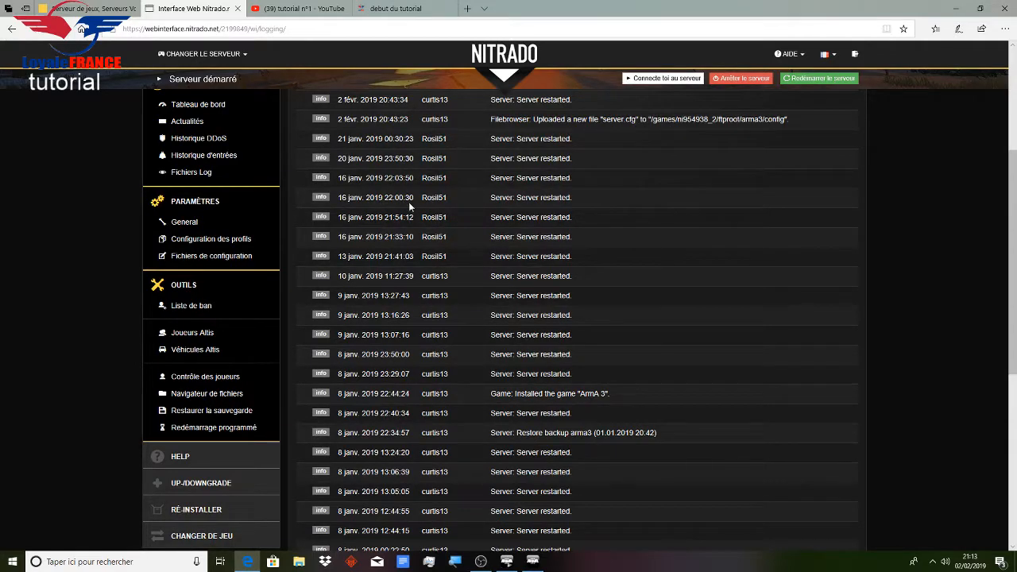
scroll(410, 204, "up", 3)
scroll(435, 239, "down", 10)
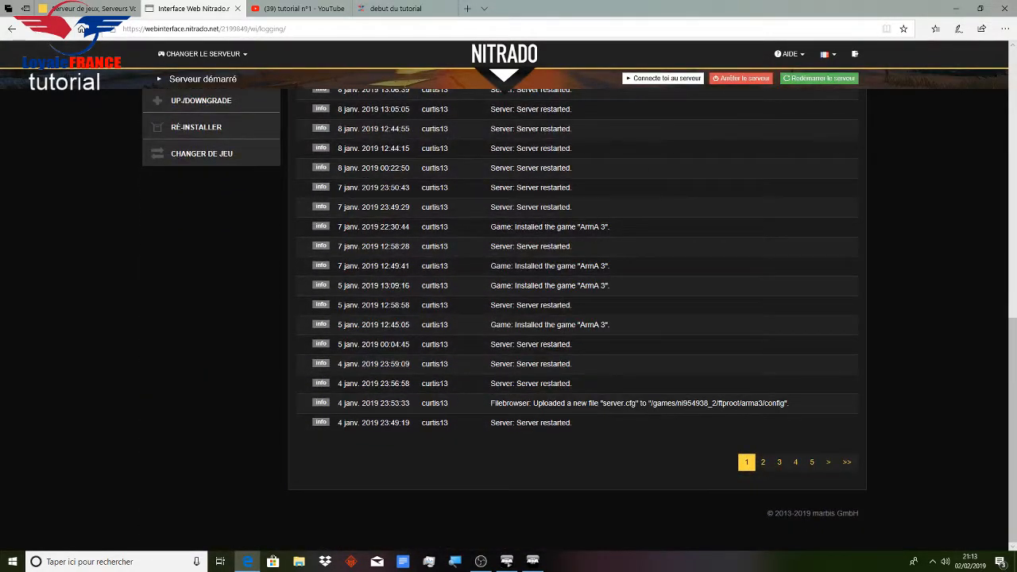
scroll(199, 362, "up", 10)
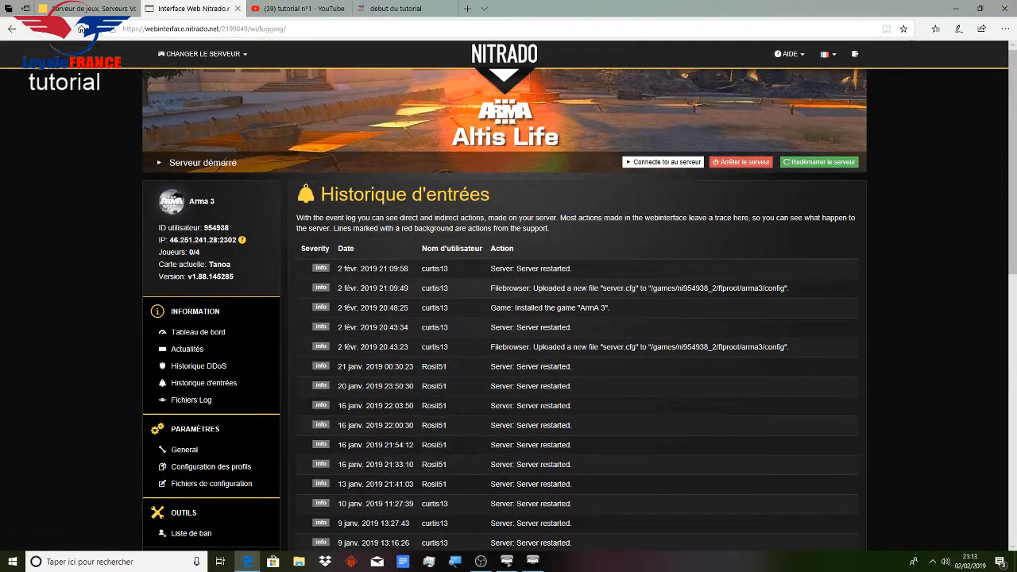
Open the Contrôle des joueurs page and check the list of connected players with its kick and ban options
scroll(448, 346, "down", 10)
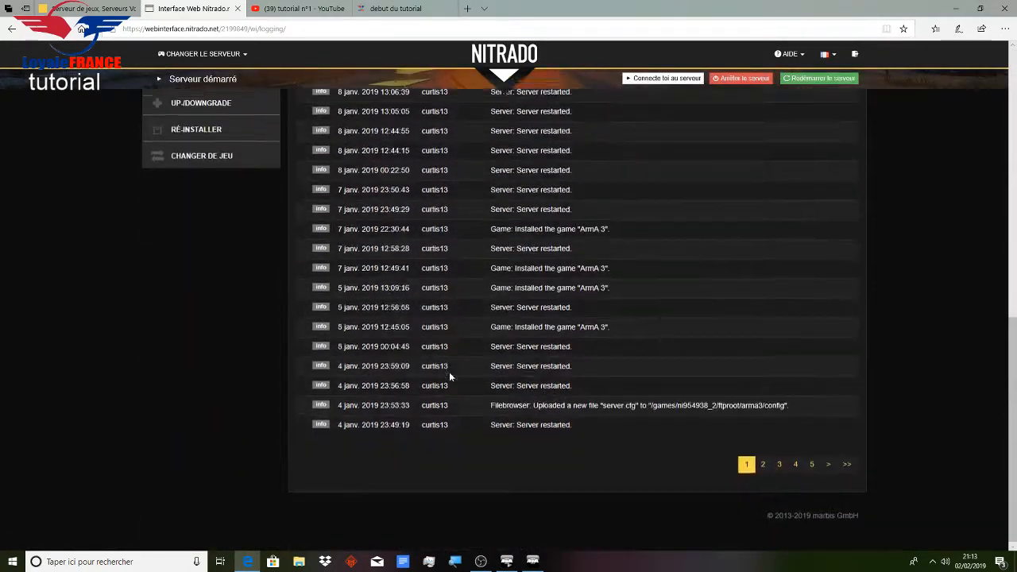
scroll(449, 372, "up", 8)
scroll(189, 370, "down", 2)
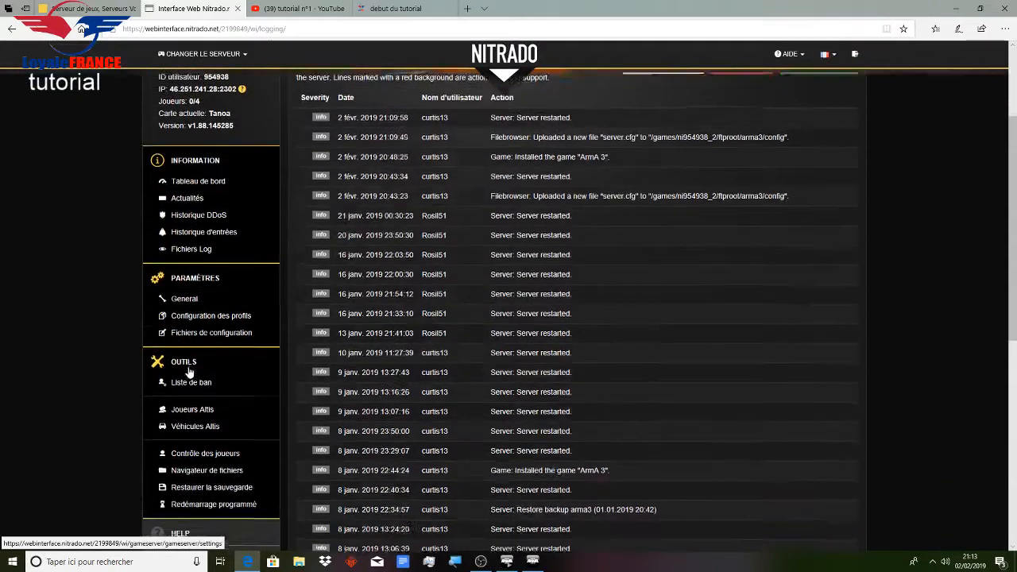
scroll(189, 381, "down", 1)
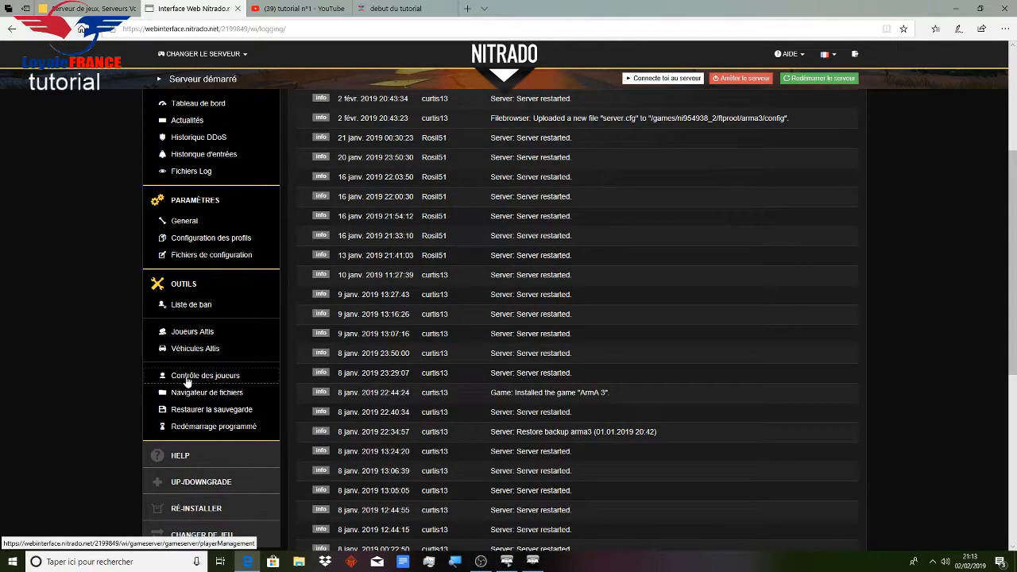
left_click(188, 378)
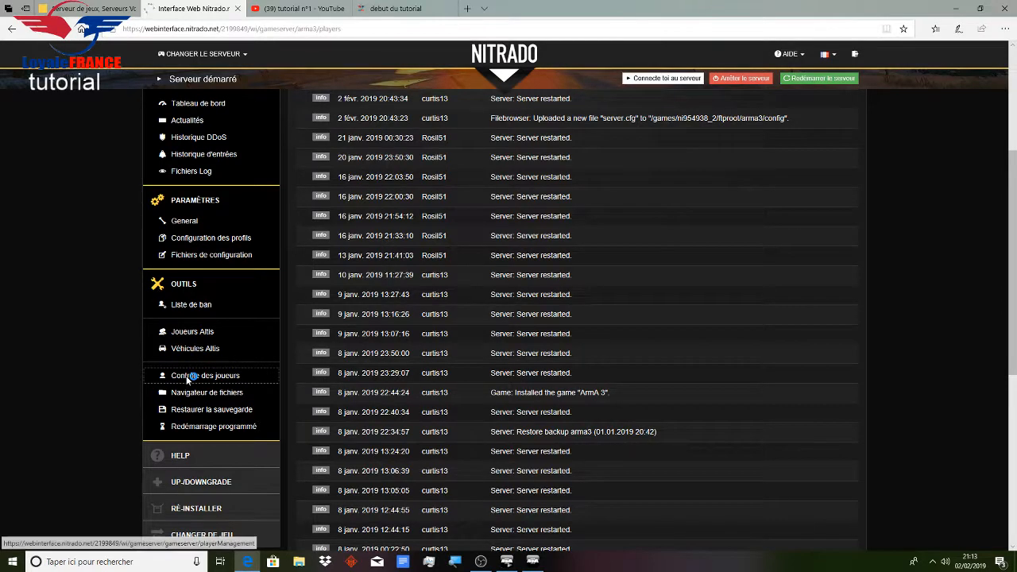
scroll(508, 262, "down", 2)
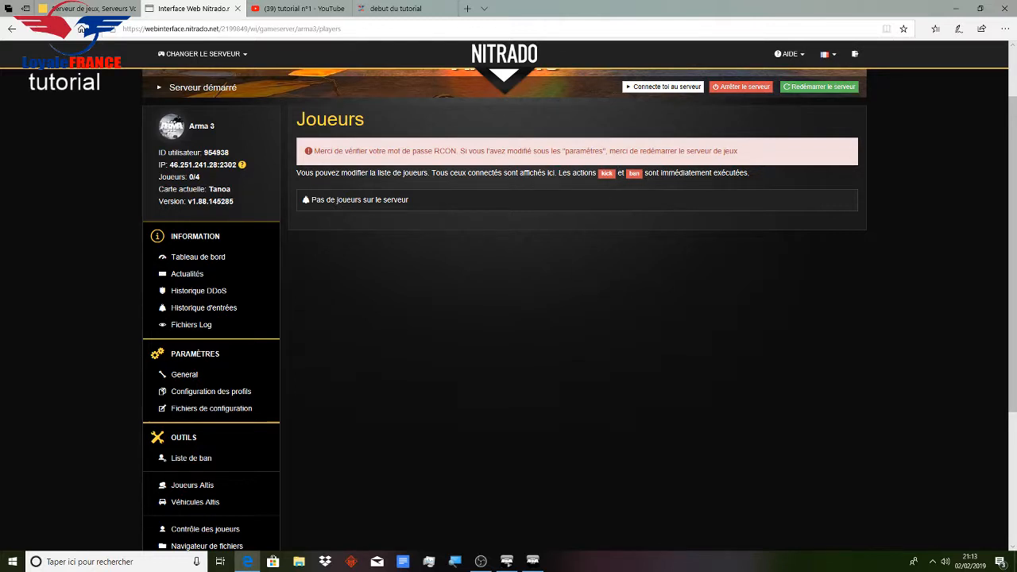
scroll(103, 415, "down", 2)
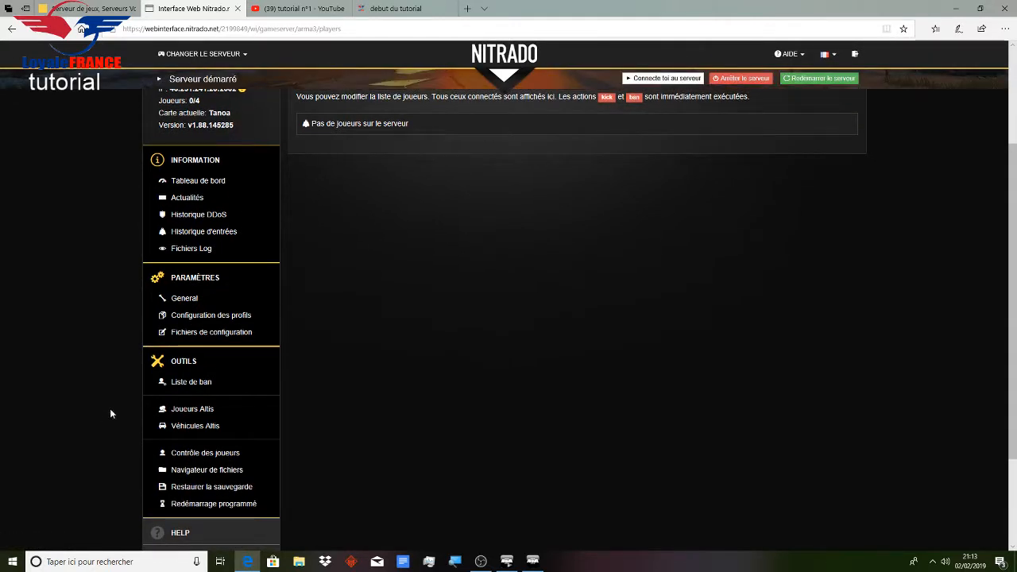
scroll(486, 277, "up", 2)
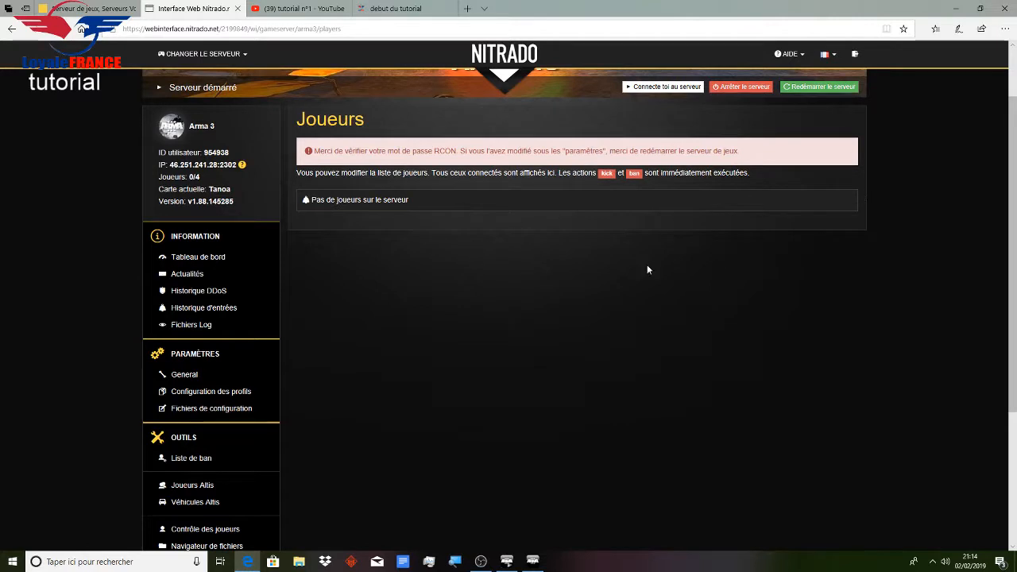
Open the Arma 3 reinstallation prompt to see its ModPacks choice, and cancel without reinstalling
scroll(304, 331, "down", 5)
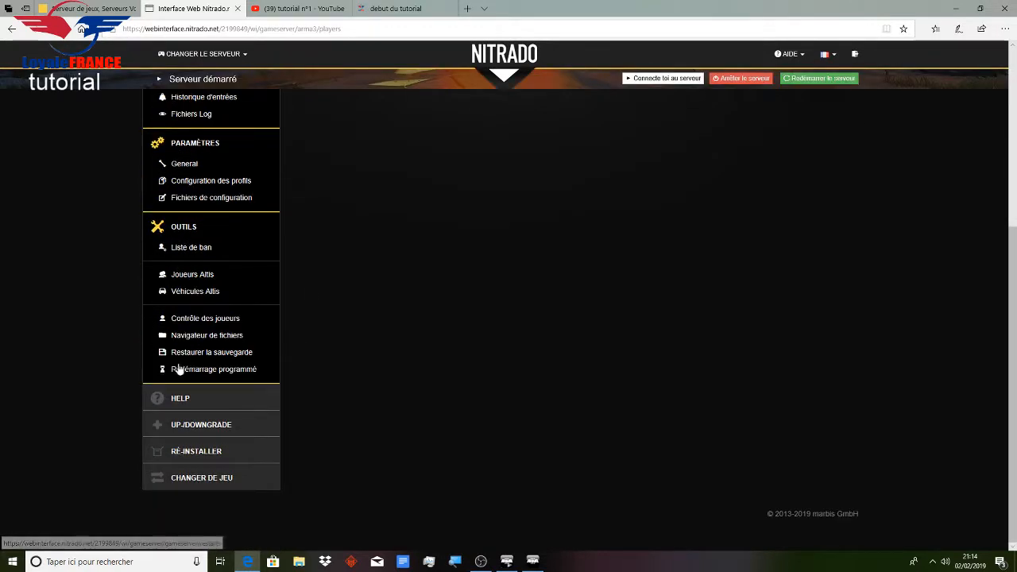
left_click(196, 453)
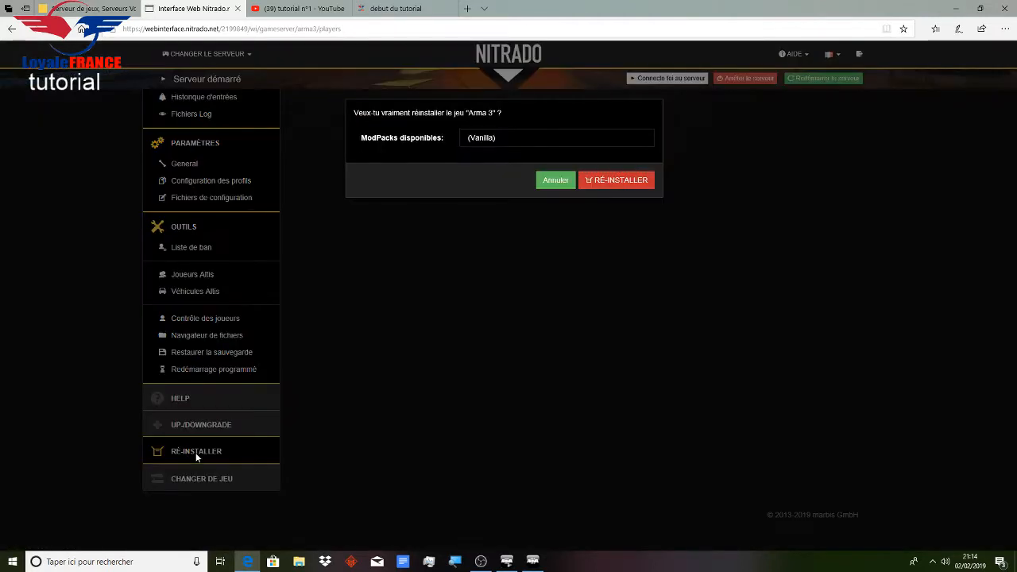
left_click(555, 185)
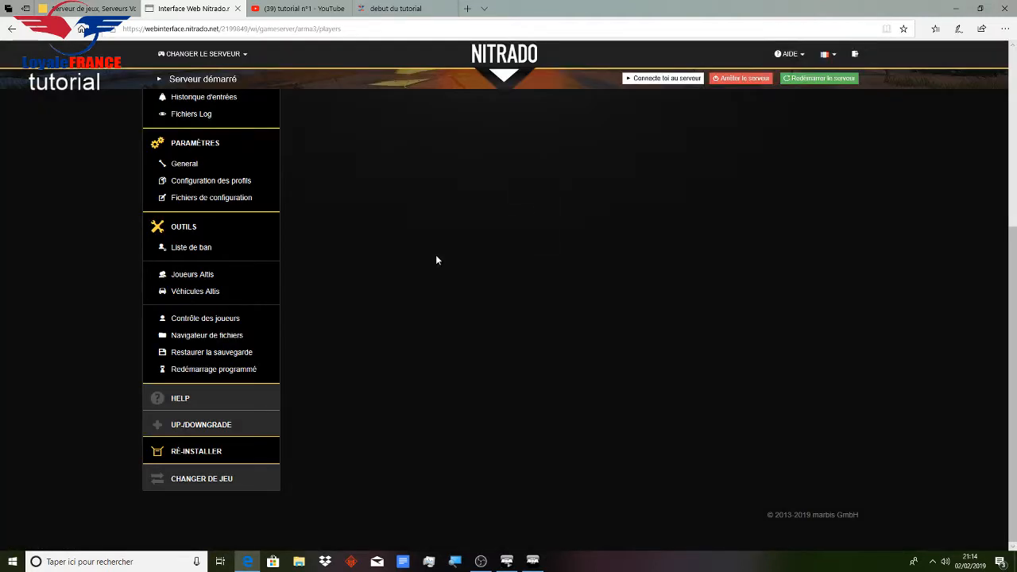
scroll(74, 371, "up", 4)
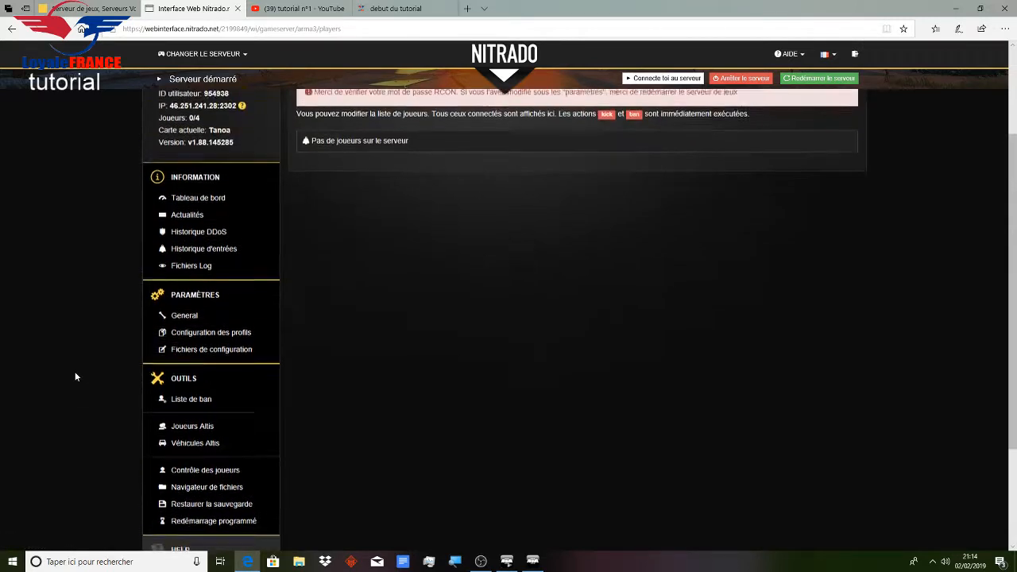
Minimize the browser and the game, create a desktop folder named "sauvegarde du 02.02.2019", and open it
left_click(957, 11)
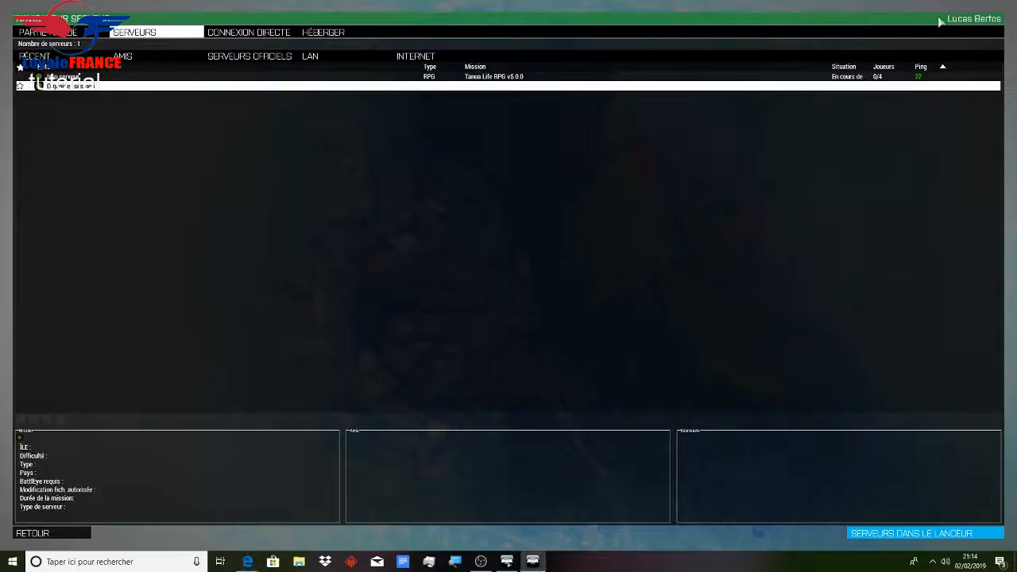
left_click(535, 563)
right_click(430, 268)
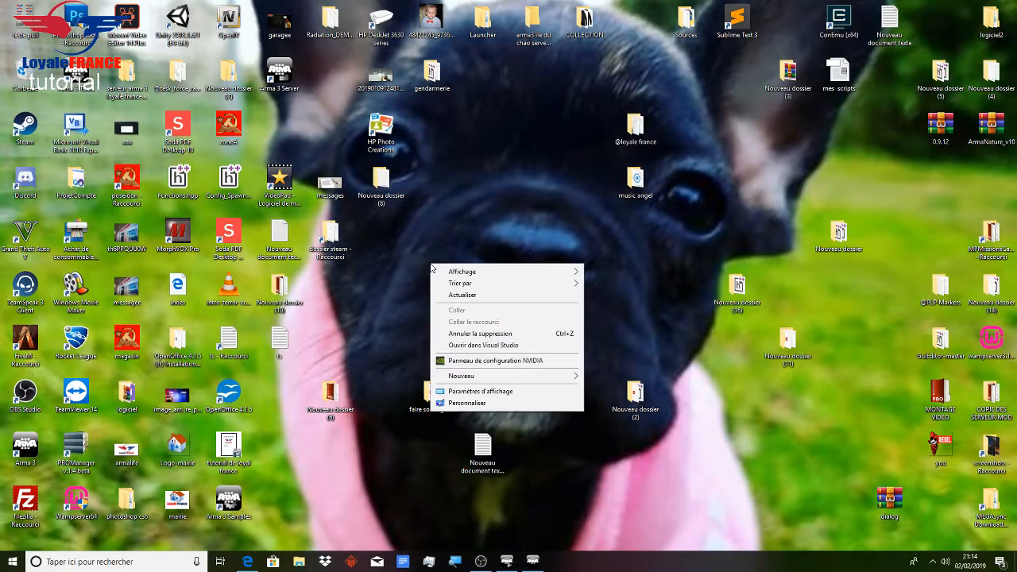
mouse_move(577, 381)
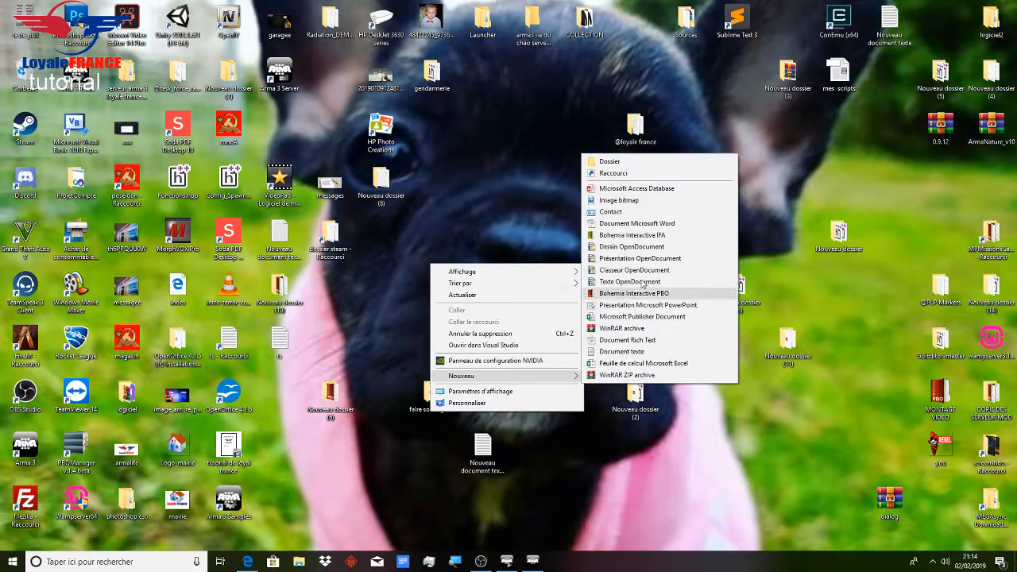
left_click(610, 162)
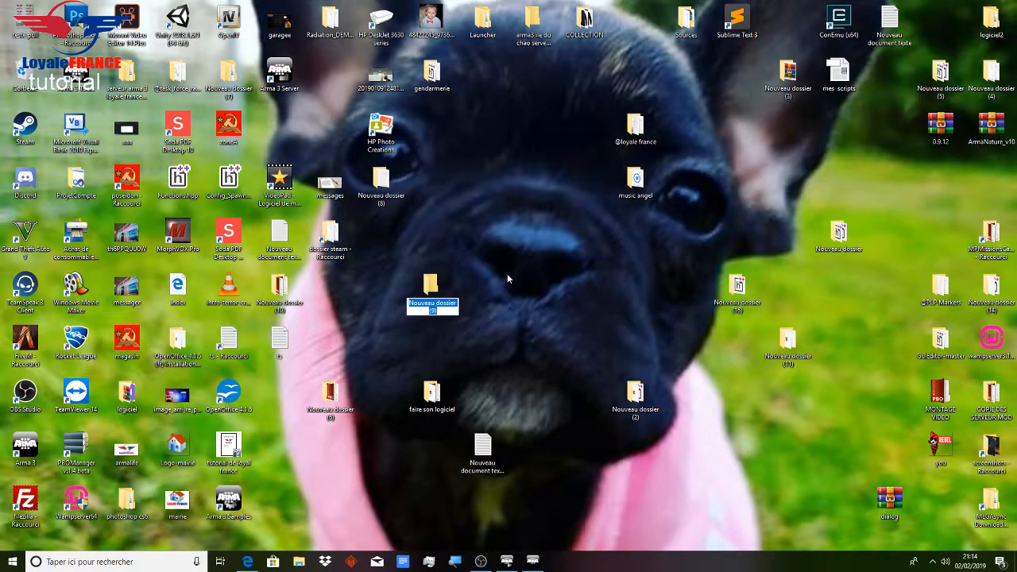
type("sau")
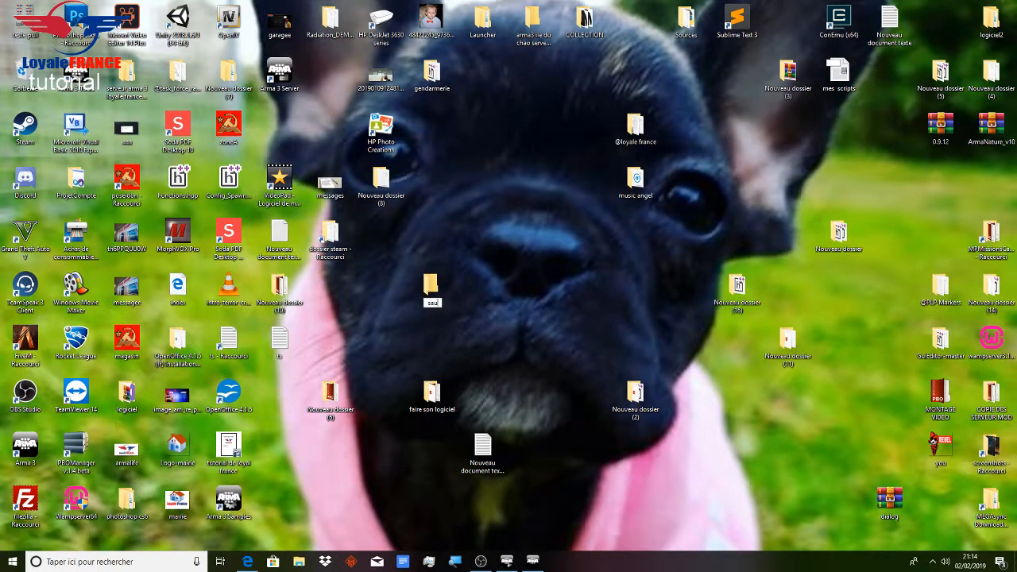
type("vegarde du 02")
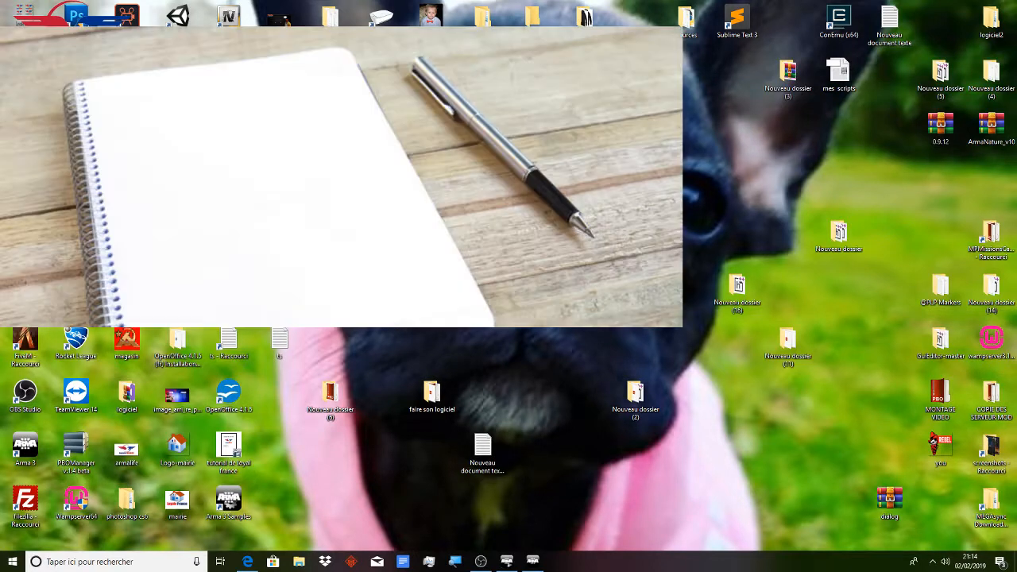
type(".02.")
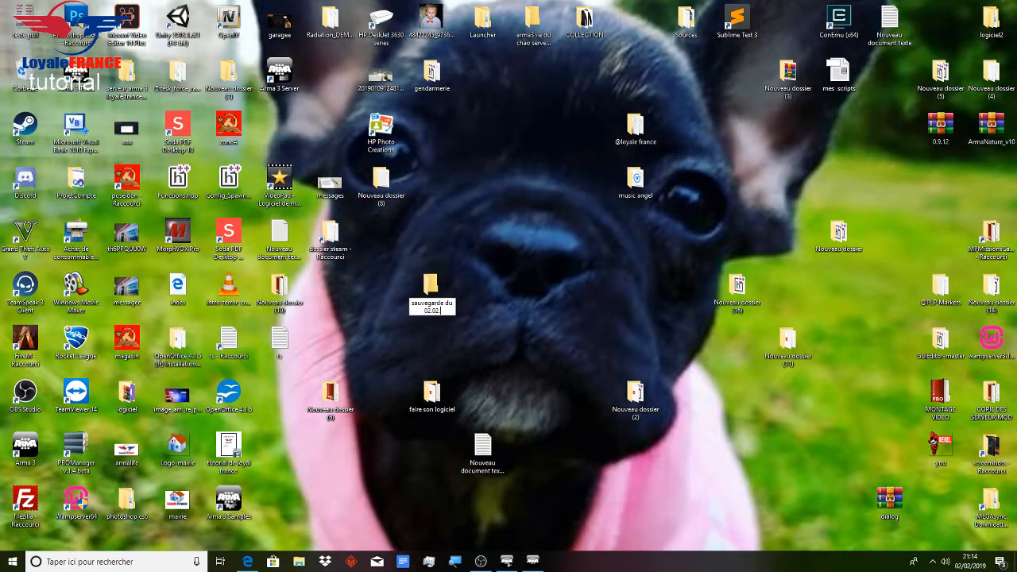
type("2019")
key("Return")
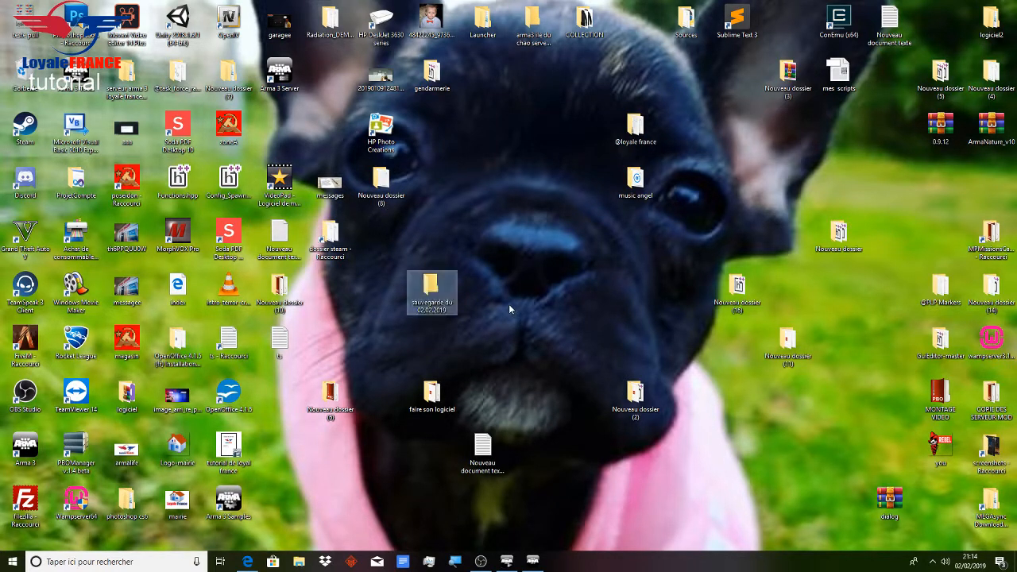
double_click(432, 288)
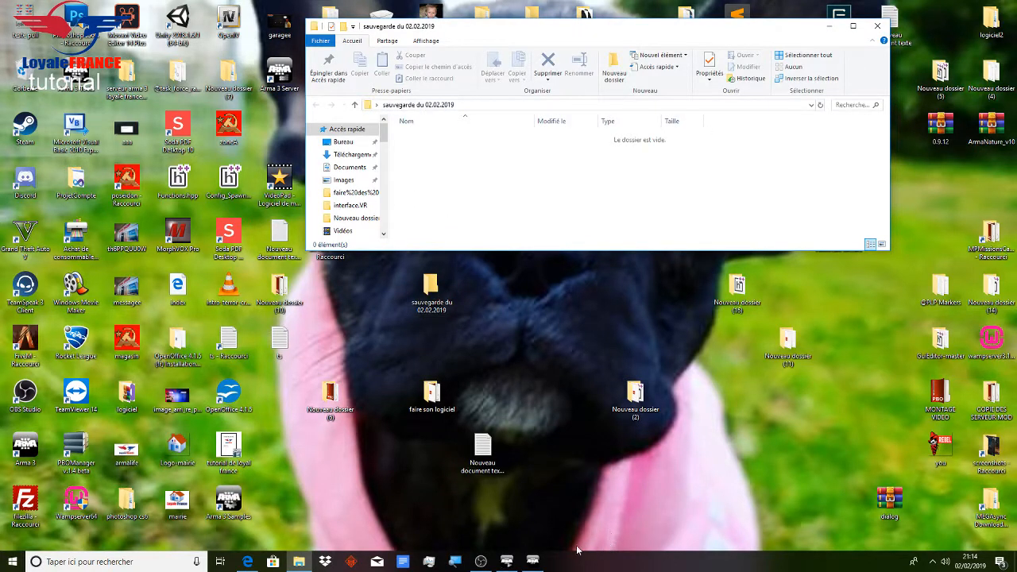
Launch FileZilla, connect to the previously used server on ms1577.gamedata.io, and open the remote folder /arma3/mpmissions
left_click(26, 504)
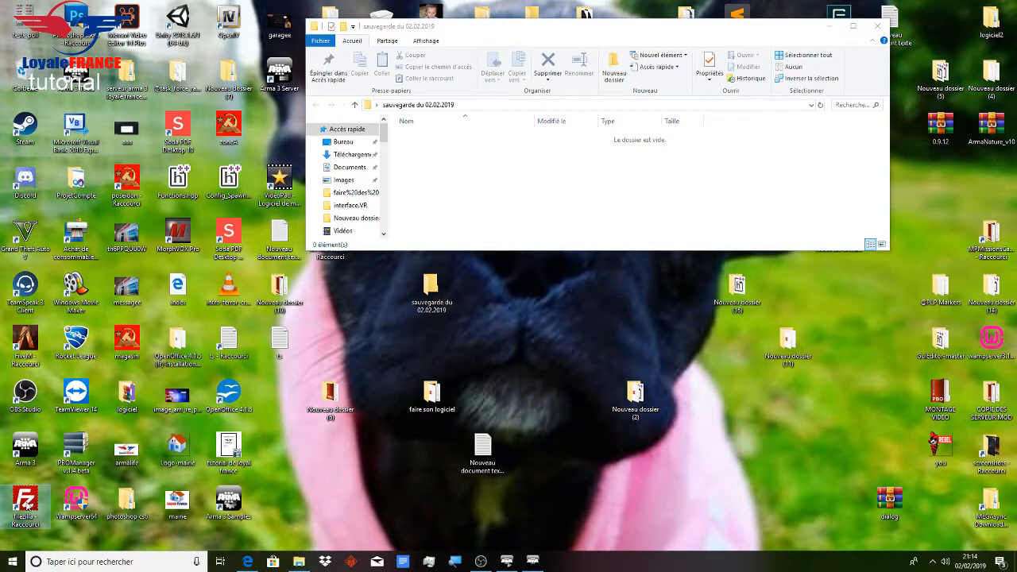
double_click(28, 506)
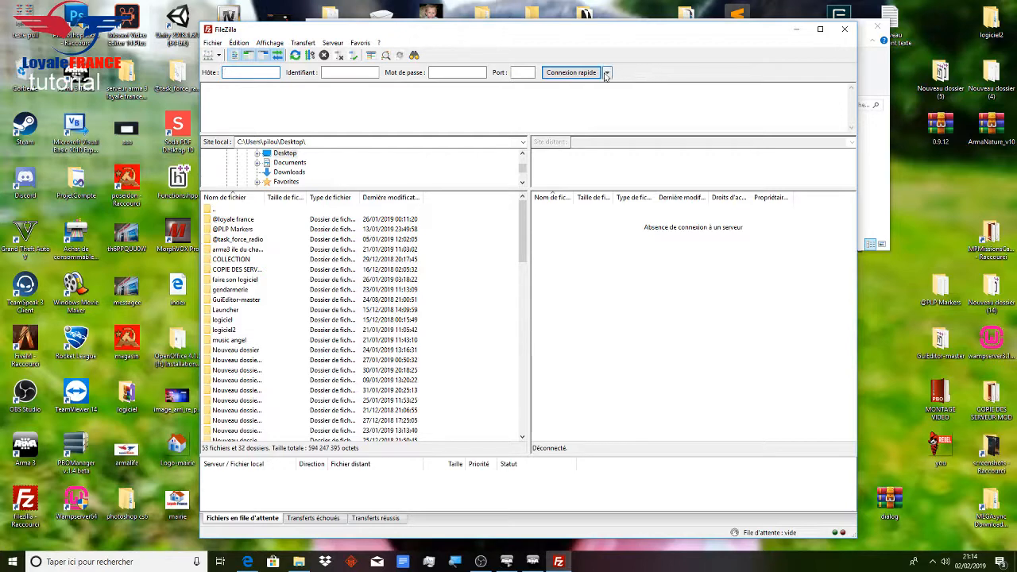
left_click(606, 73)
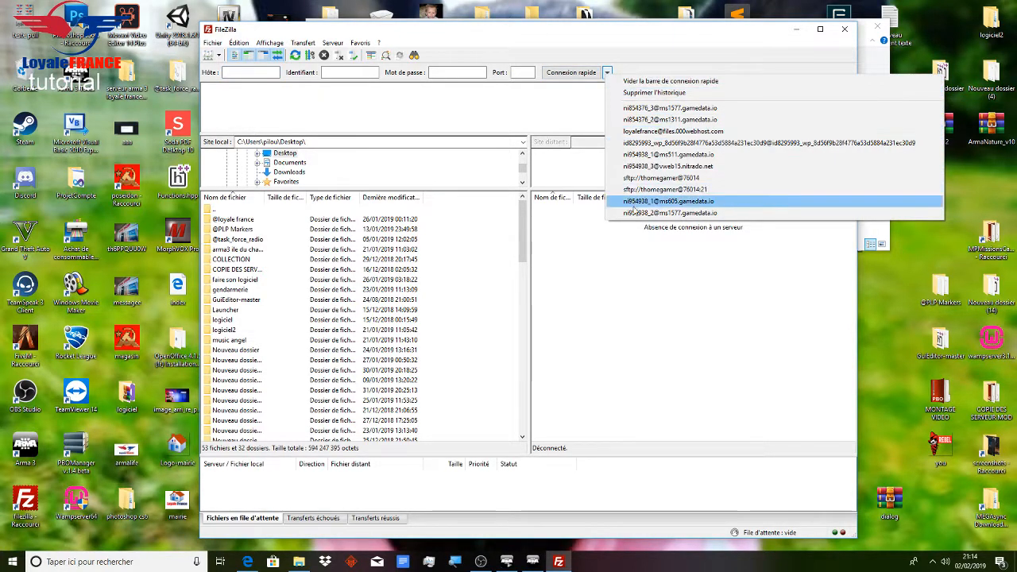
left_click(635, 213)
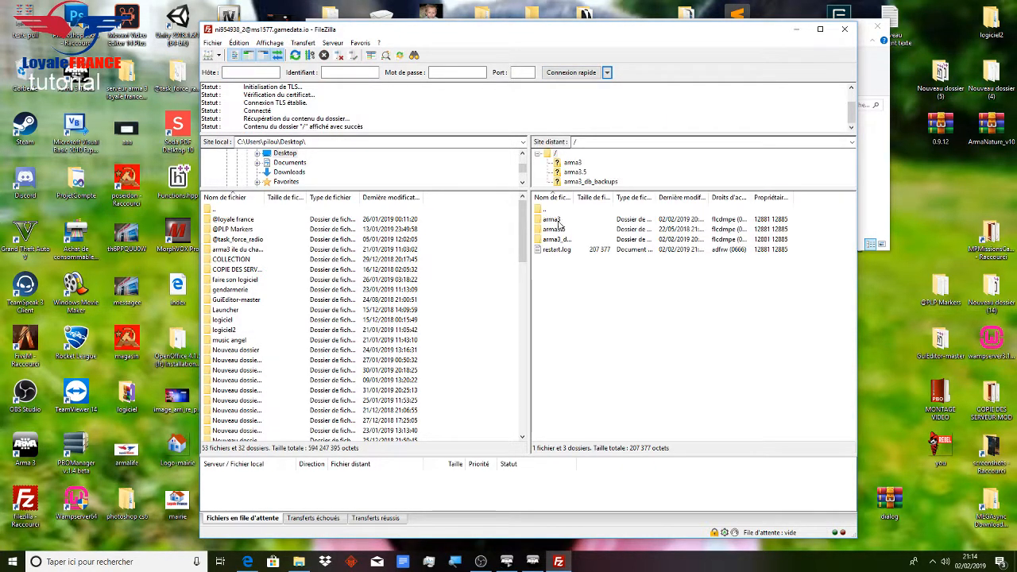
double_click(557, 221)
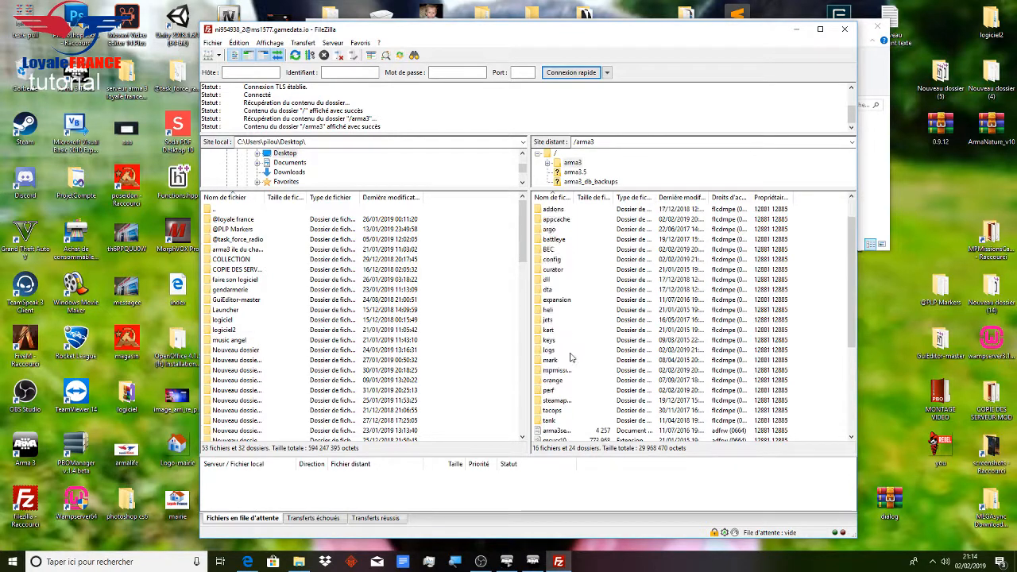
scroll(570, 359, "down", 1)
double_click(556, 341)
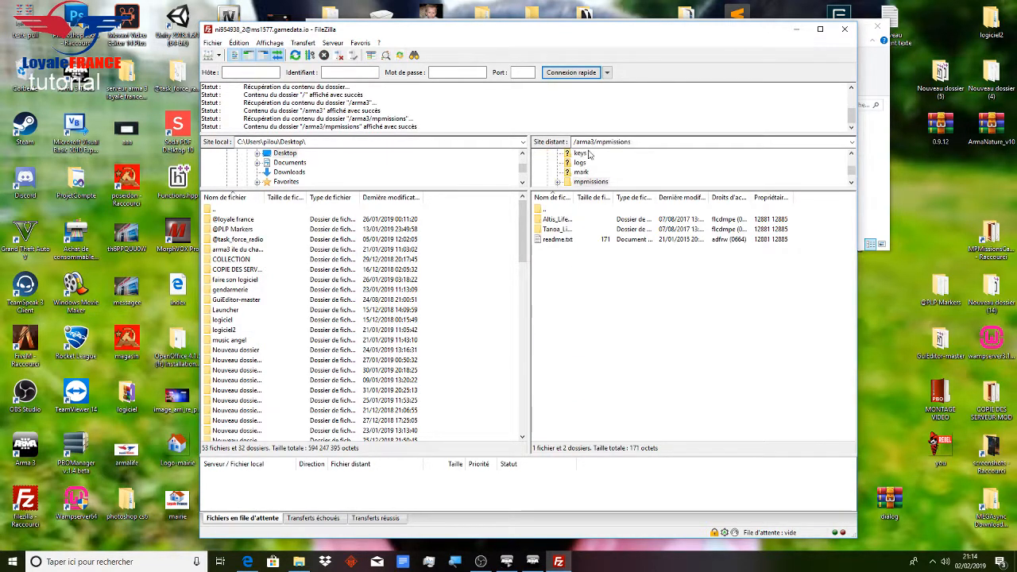
Move the FileZilla window clear of the open backup folder, grab the Altis Life mission folder as if to copy it, and close FileZilla
left_click_drag(634, 32, 489, 261)
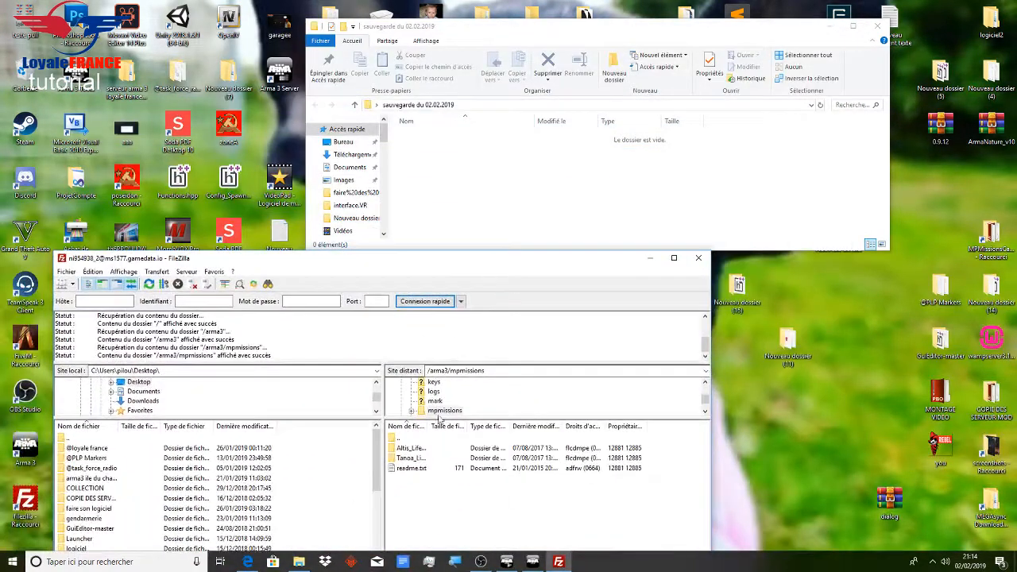
left_click_drag(410, 449, 453, 449)
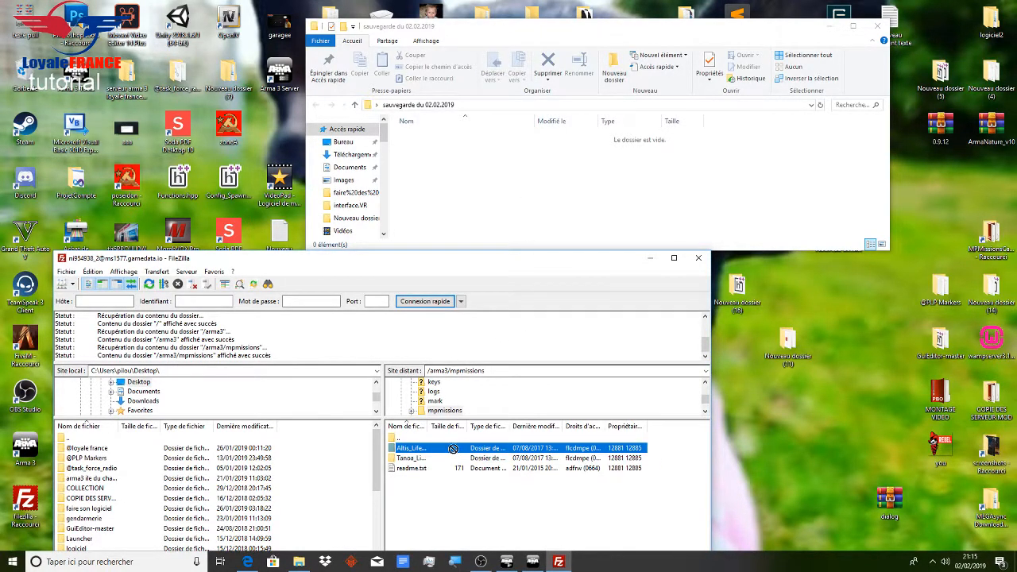
left_click(698, 258)
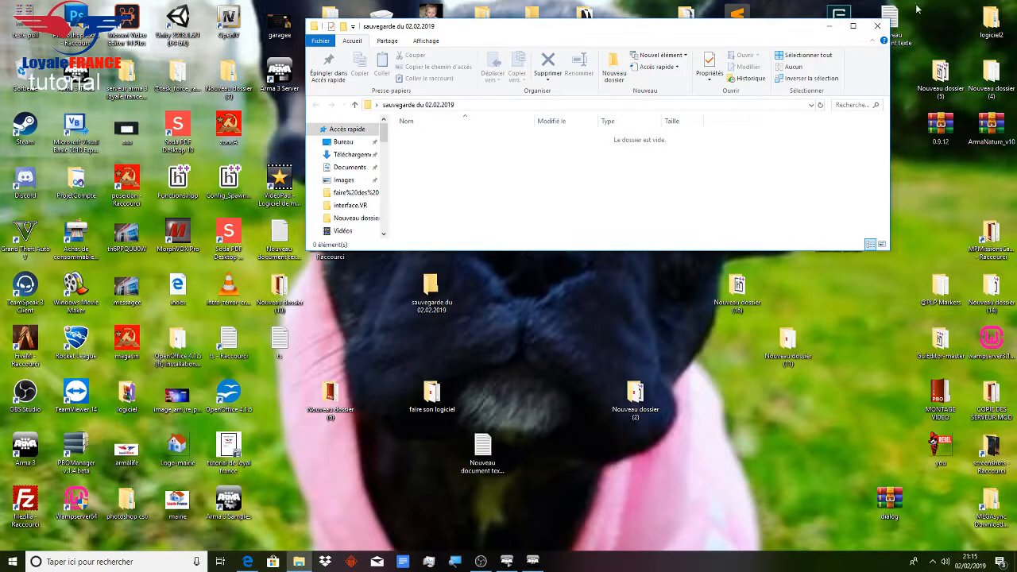
Close the backup folder's window and delete the "sauvegarde du 02.02.2019" folder from the desktop
left_click(877, 25)
right_click(430, 296)
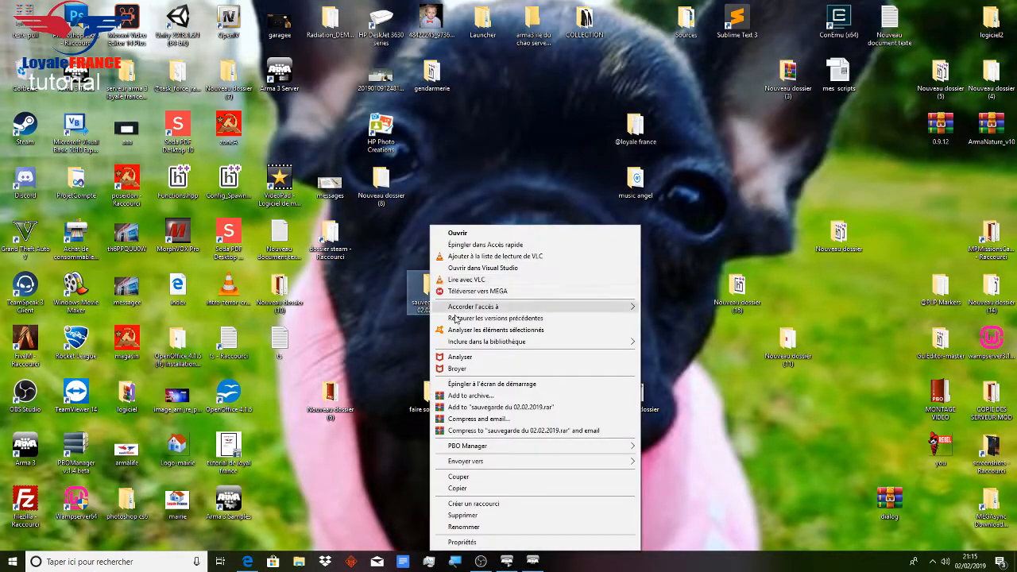
left_click(469, 516)
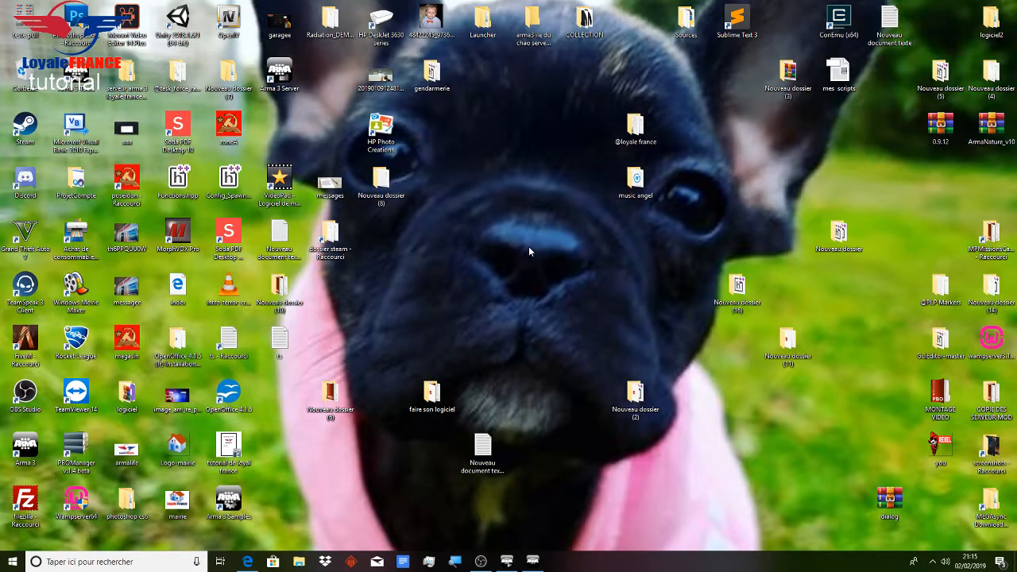
Switch back to the Nitrado web interface in Edge and look over the Joueurs page and its navigation entries
left_click(249, 560)
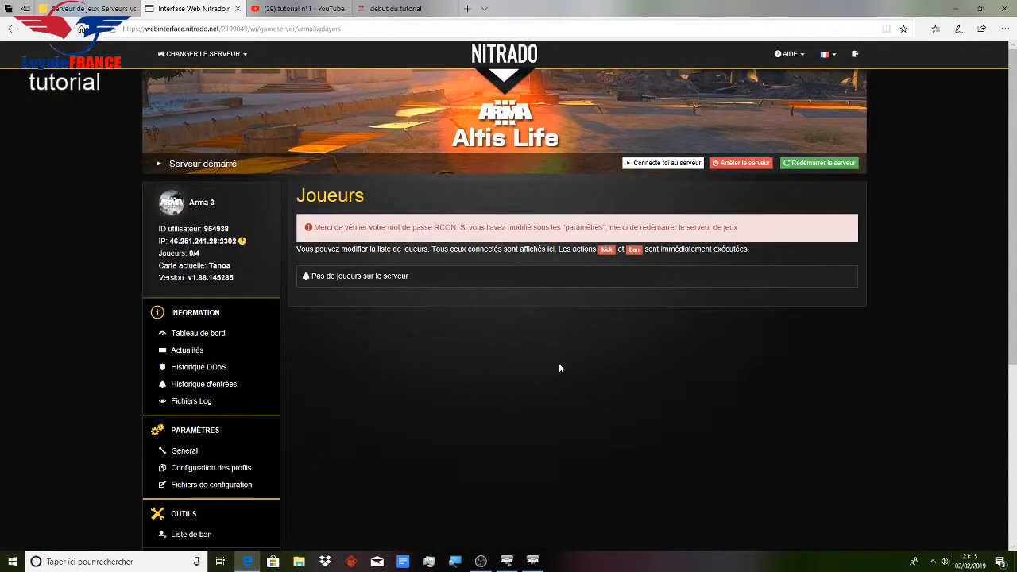
scroll(29, 334, "down", 2)
scroll(33, 332, "up", 2)
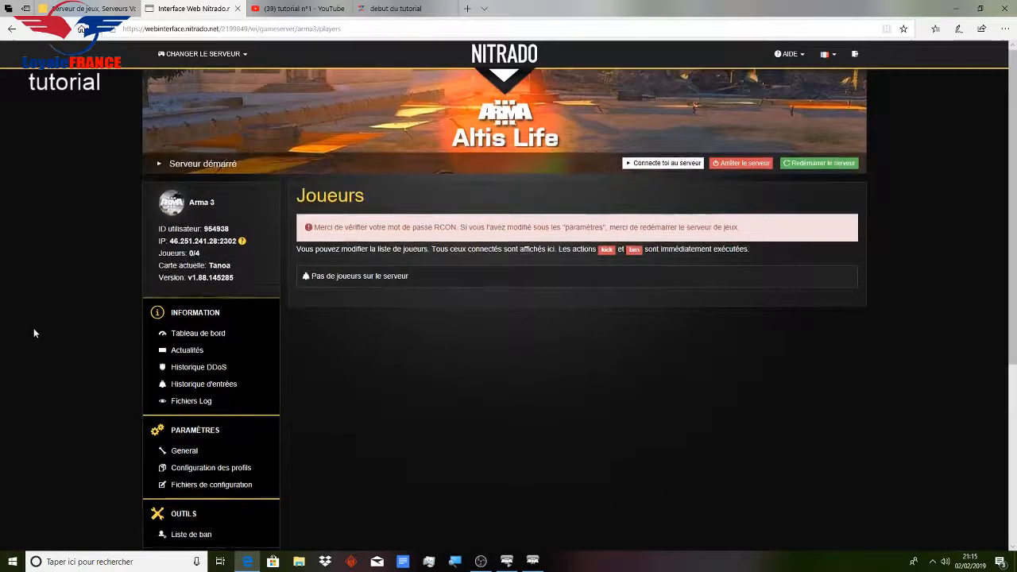
scroll(34, 333, "down", 3)
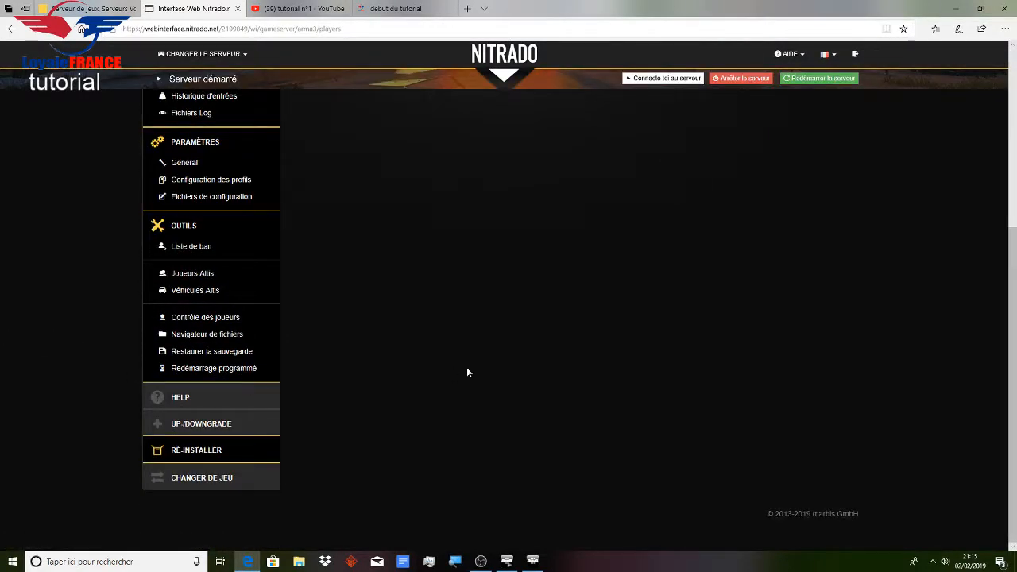
scroll(467, 371, "up", 2)
scroll(488, 344, "up", 2)
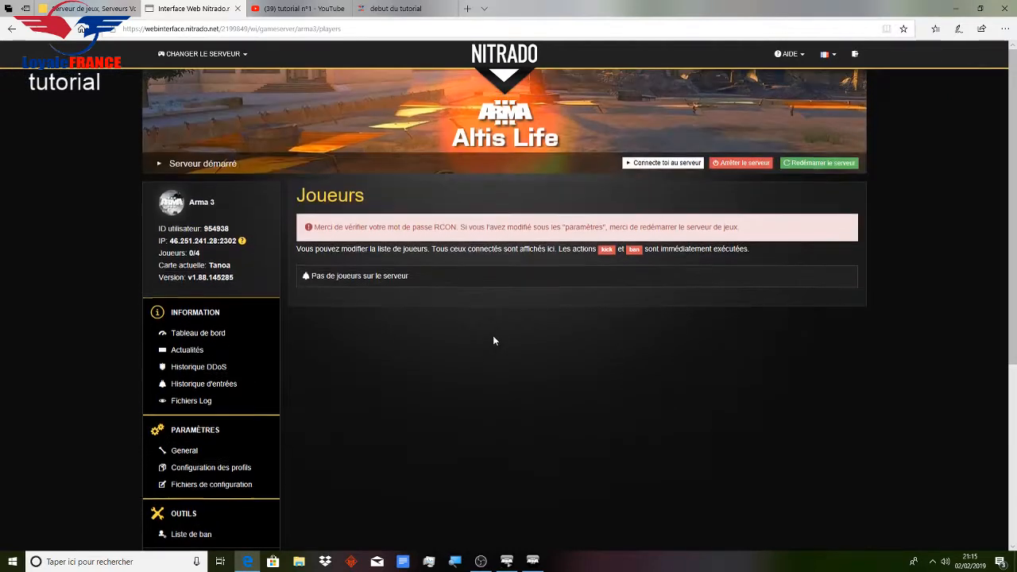